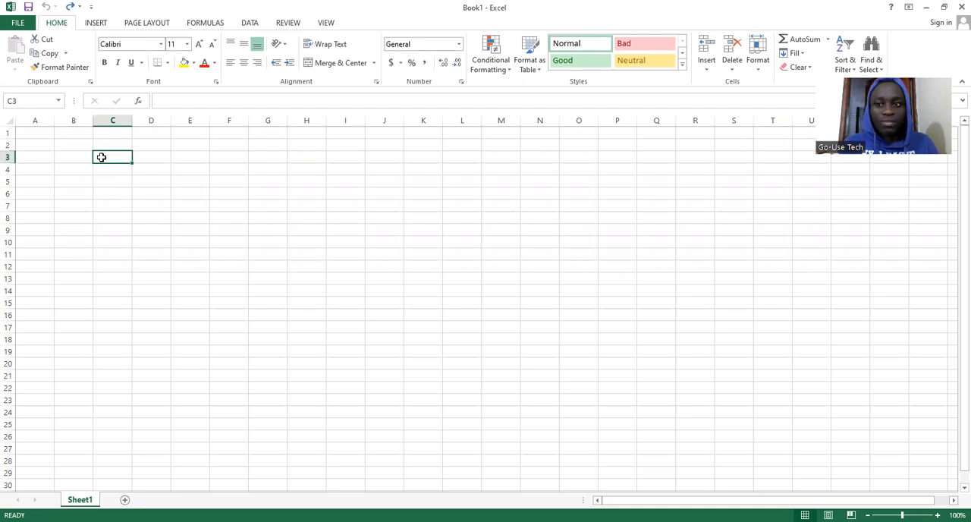
Enter the heading ITEM in cell C3 and widen column C
text(i)
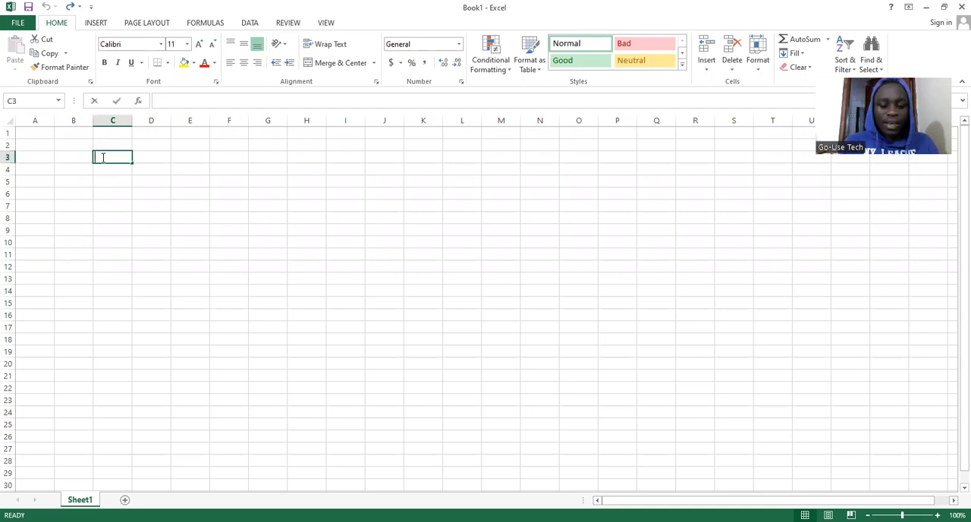
key(BackSpace)
key(BackSpace)
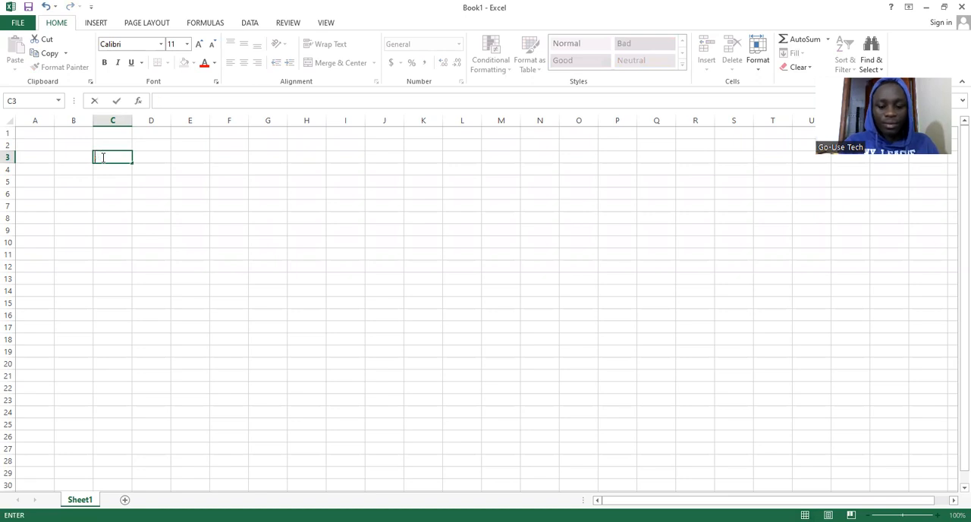
text(ITEM)
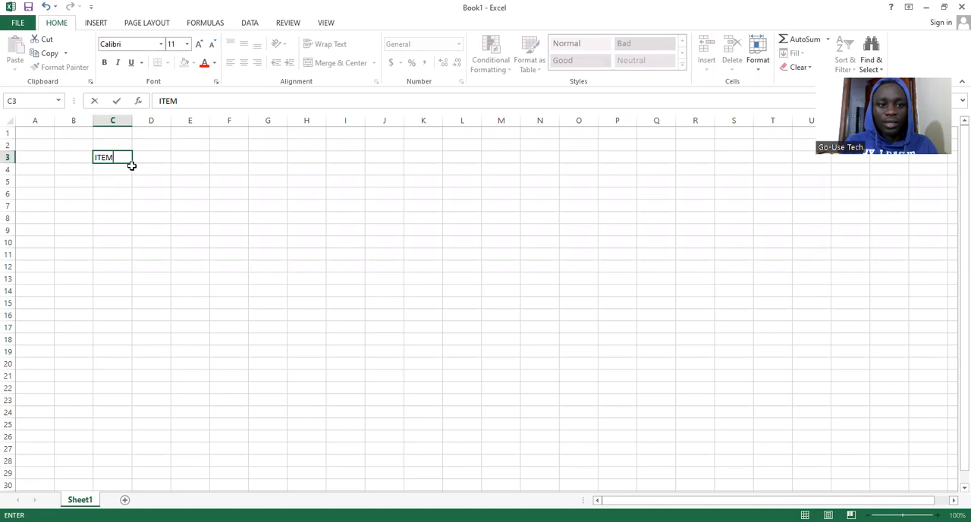
drag(129, 121, 156, 132)
Enter the heading CODE in cell D3 and widen column D to about three times the default width
click(189, 157)
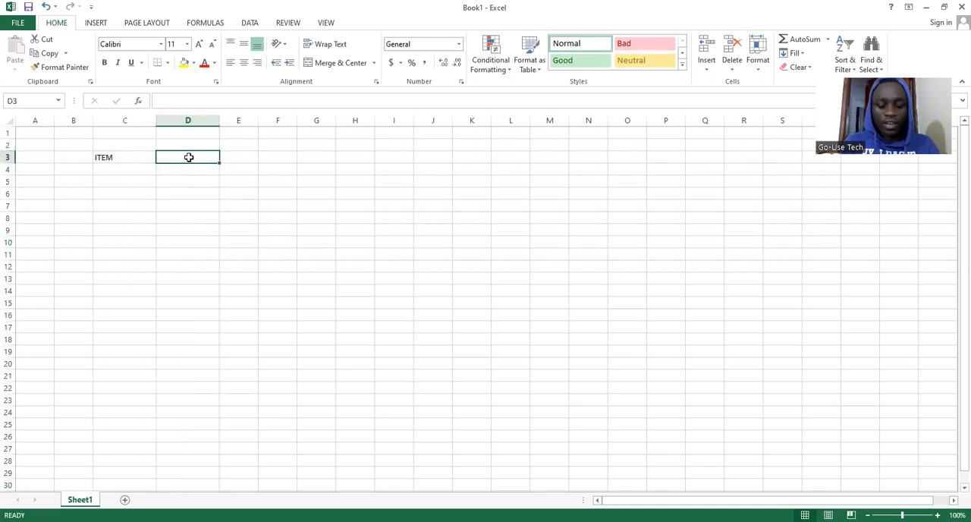
text(CODE)
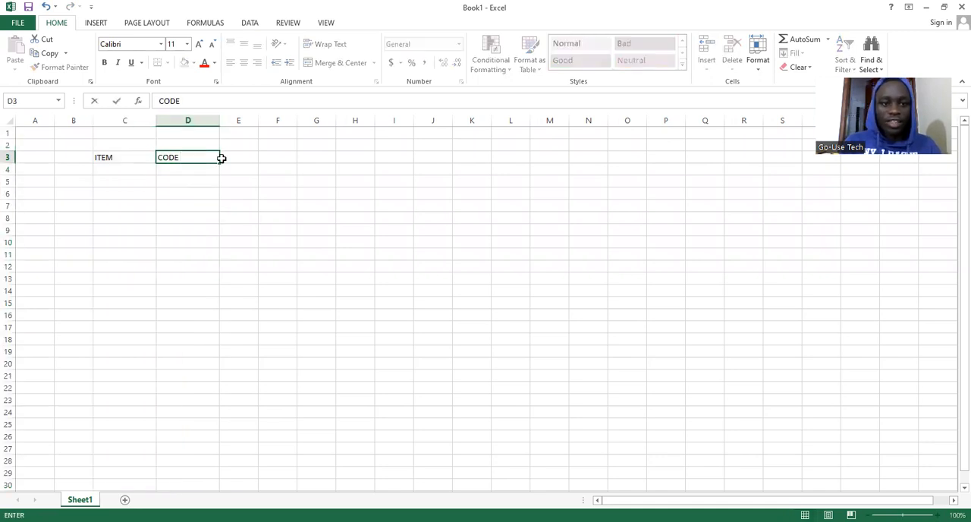
click(207, 121)
drag(217, 122, 275, 121)
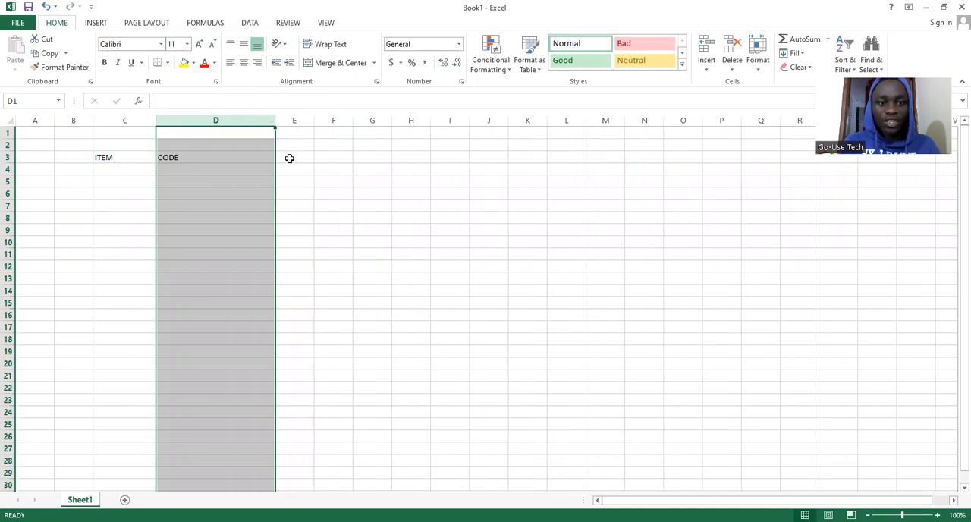
Enter the heading BARCODE in cell E3 and widen column E to nearly match column D
click(298, 156)
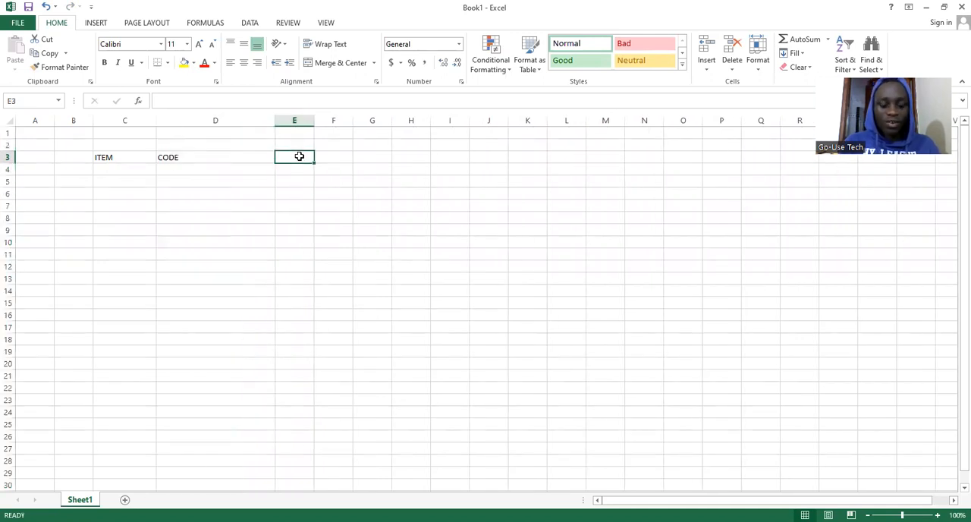
text(BARCO)
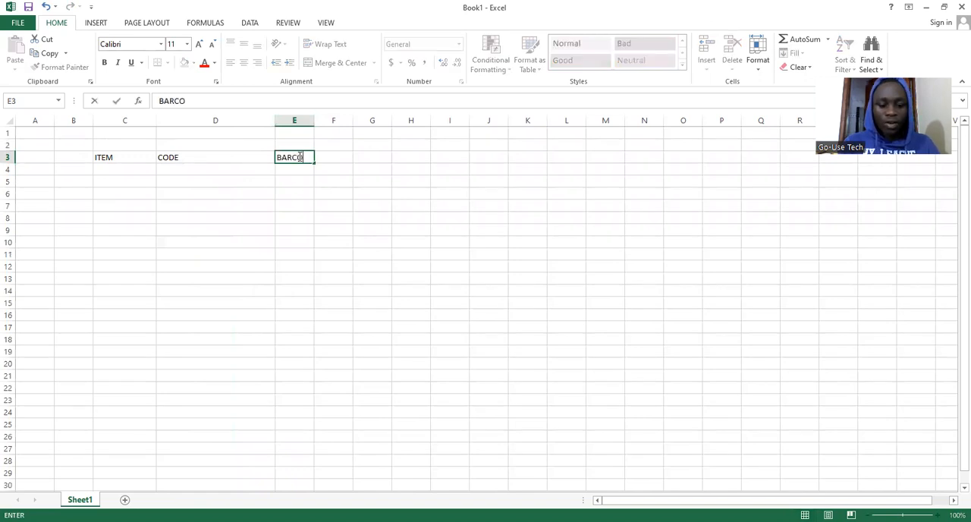
text(FE)
key(BackSpace)
key(BackSpace)
text(DE)
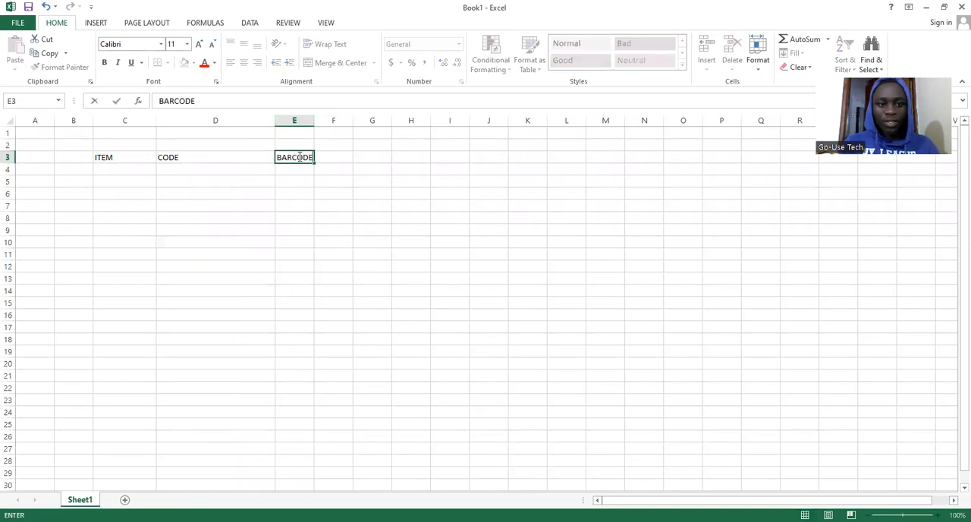
click(310, 119)
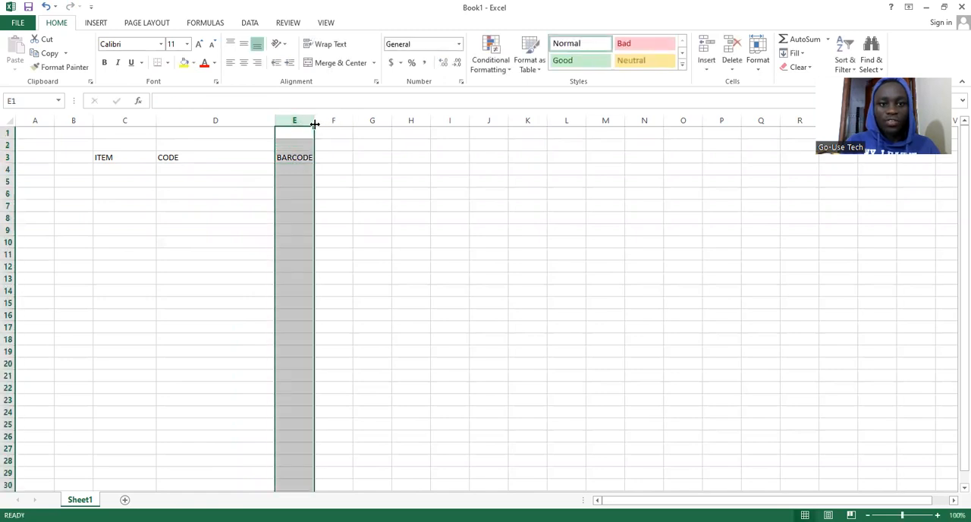
drag(314, 124, 388, 128)
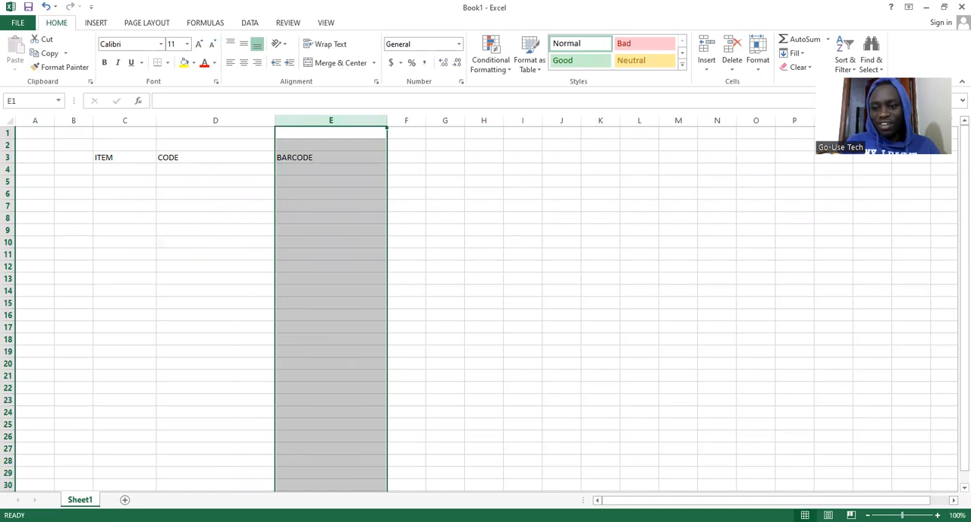
Apply bold formatting to the range C3:E11
scroll(579, 401, up, 5)
click(274, 271)
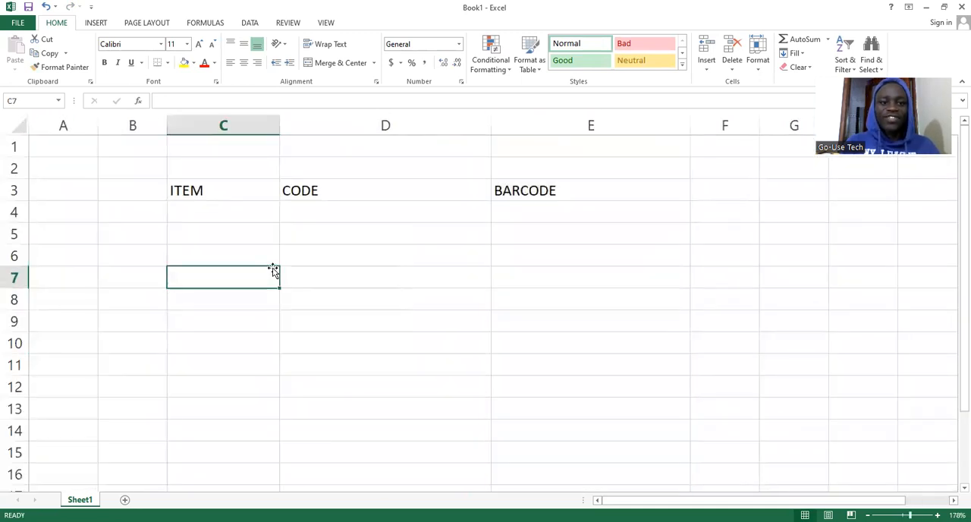
drag(178, 191, 540, 354)
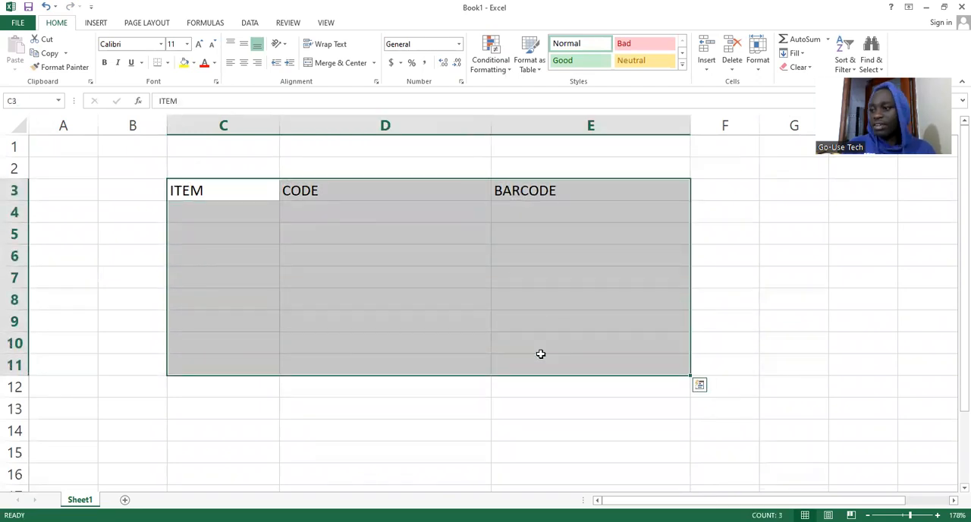
click(105, 63)
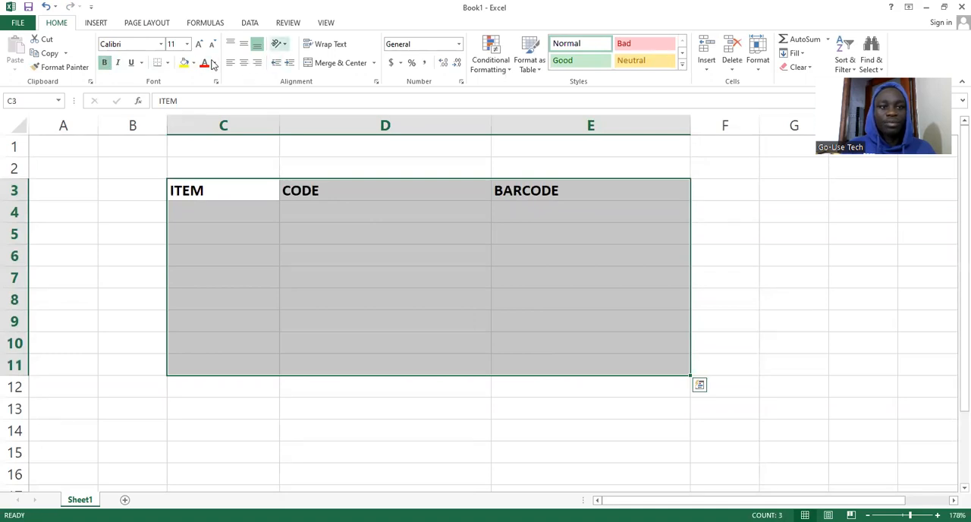
Insert a table over the range C3:E11, leaving the first row as data rather than headers
click(97, 23)
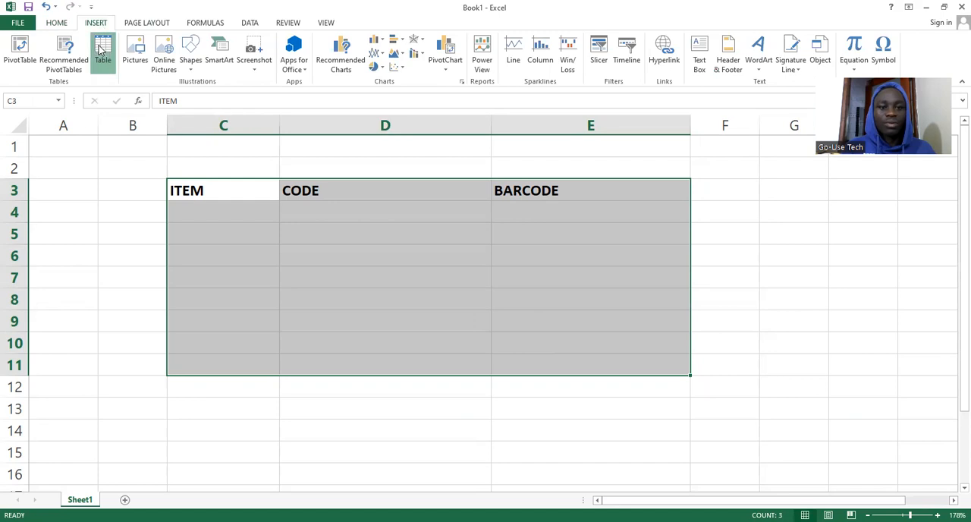
click(100, 49)
click(475, 283)
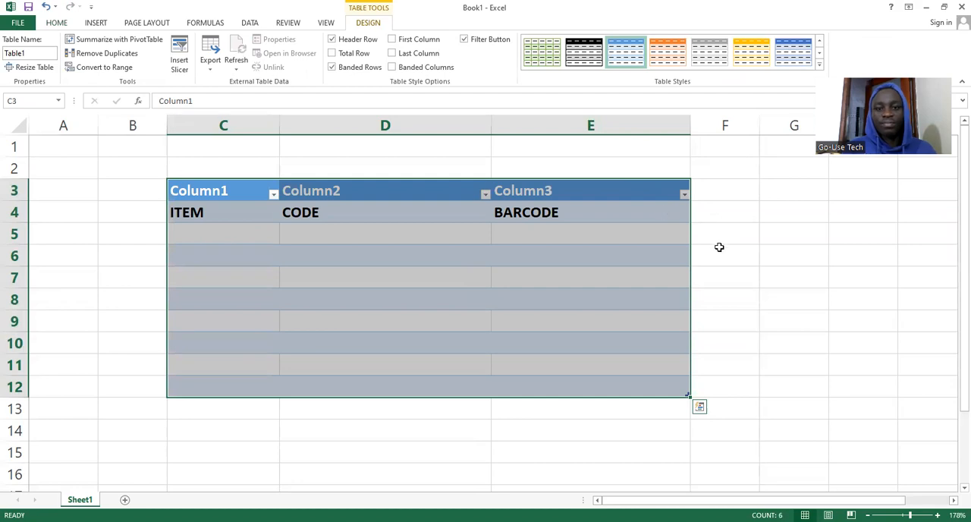
click(719, 248)
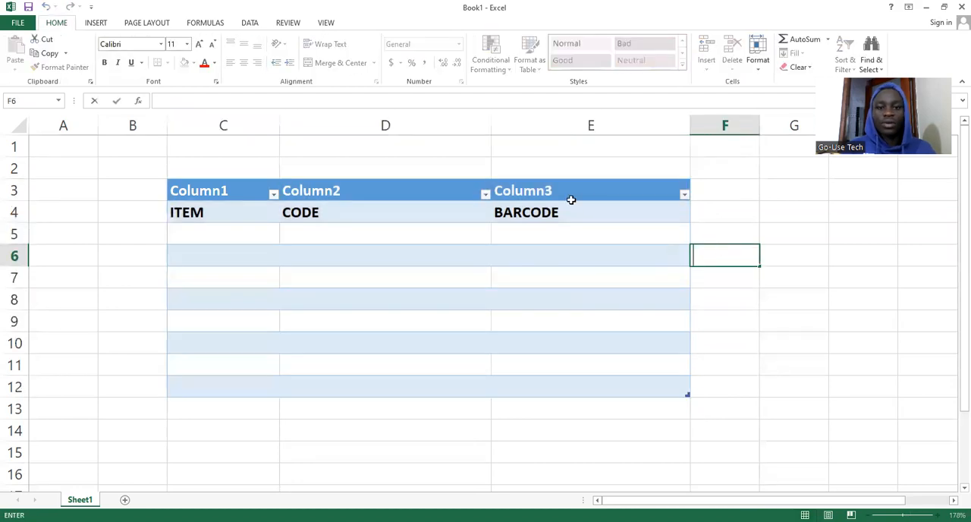
Move BARCODE and CODE from row 4 into the table header cells E3 and D3
click(522, 214)
key(ctrl+c)
click(543, 190)
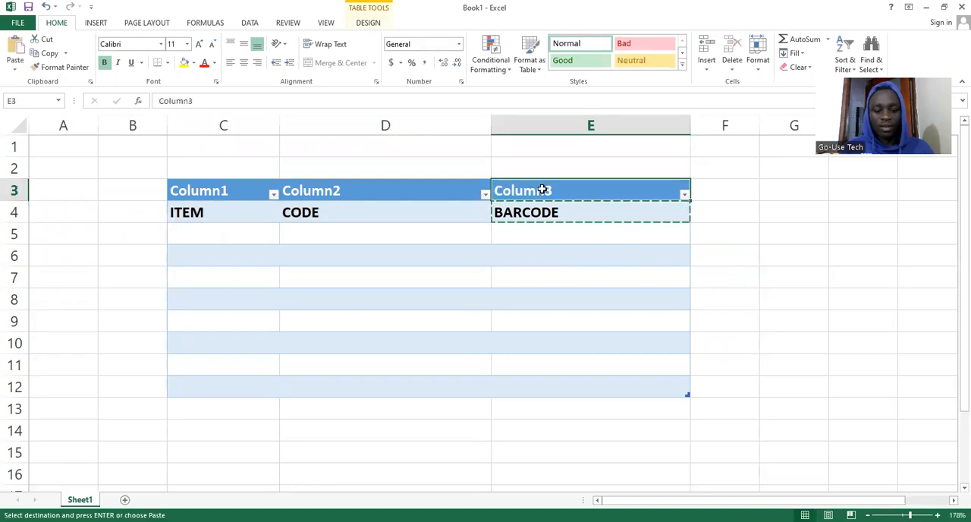
key(ctrl+v)
click(338, 206)
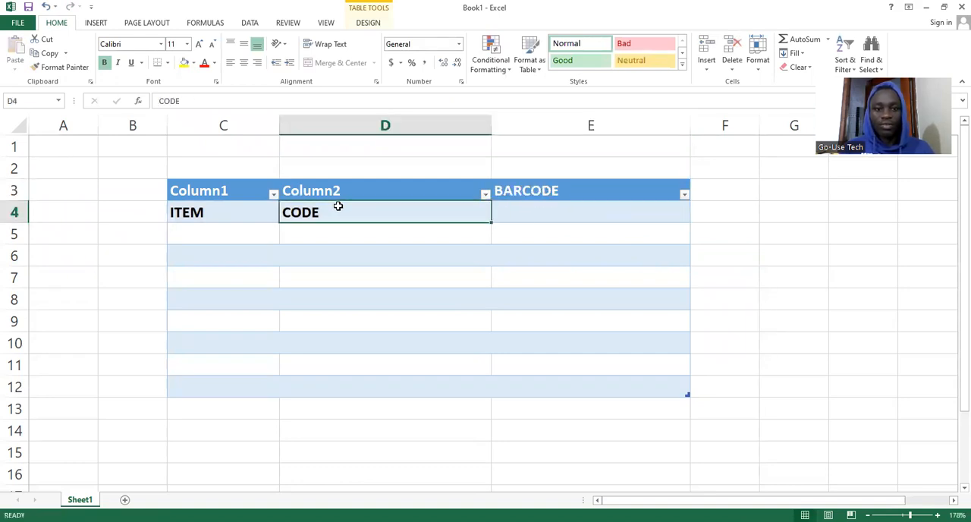
key(ctrl+c)
click(343, 188)
key(ctrl+v)
Move ITEM from cell C4 into the table header cell C3
click(214, 204)
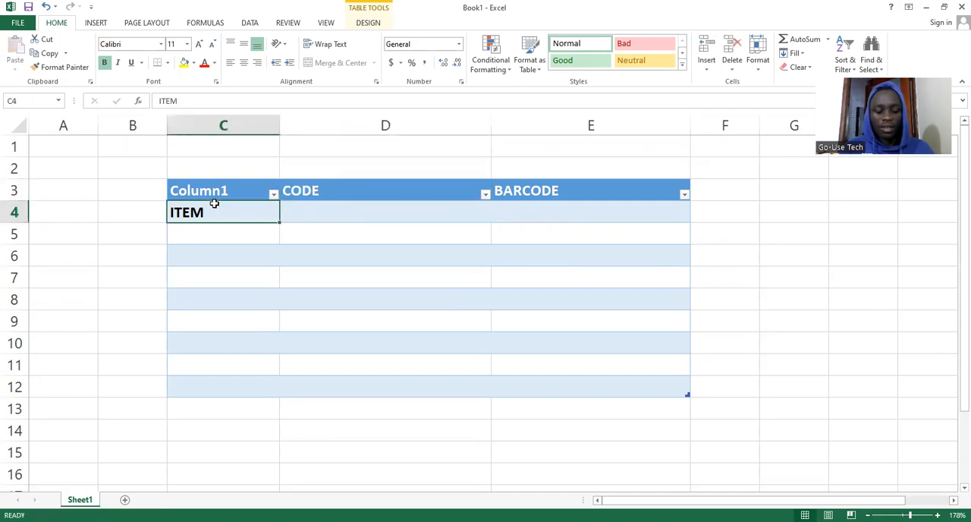
key(ctrl+c)
click(218, 189)
key(Escape)
key(ctrl+v)
Enter three people's names in uppercase as items in cells C4 to C6
click(201, 216)
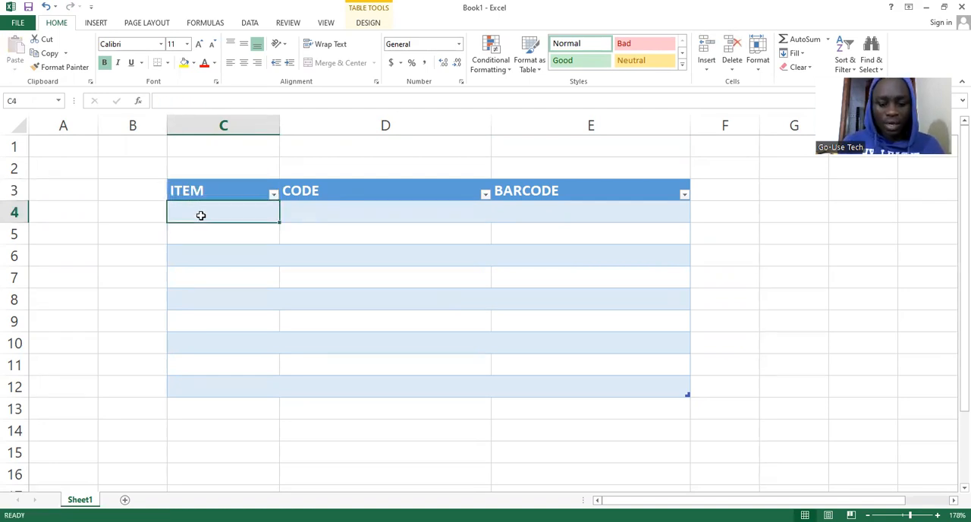
text(JONATHAN)
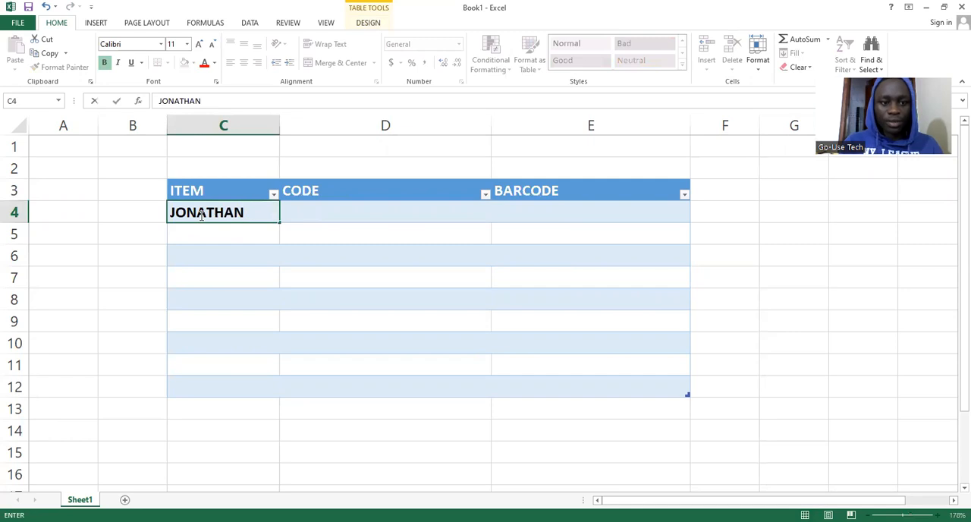
click(200, 229)
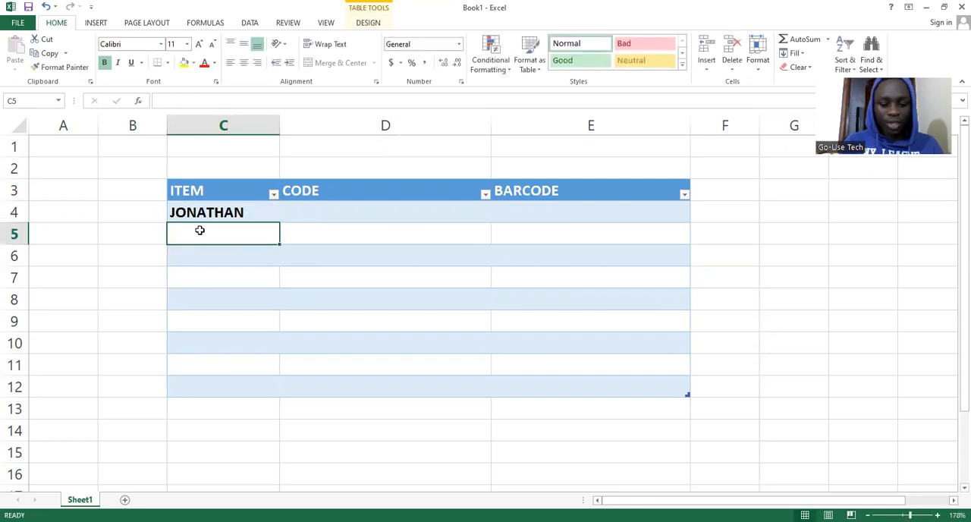
text(PRECIOUS)
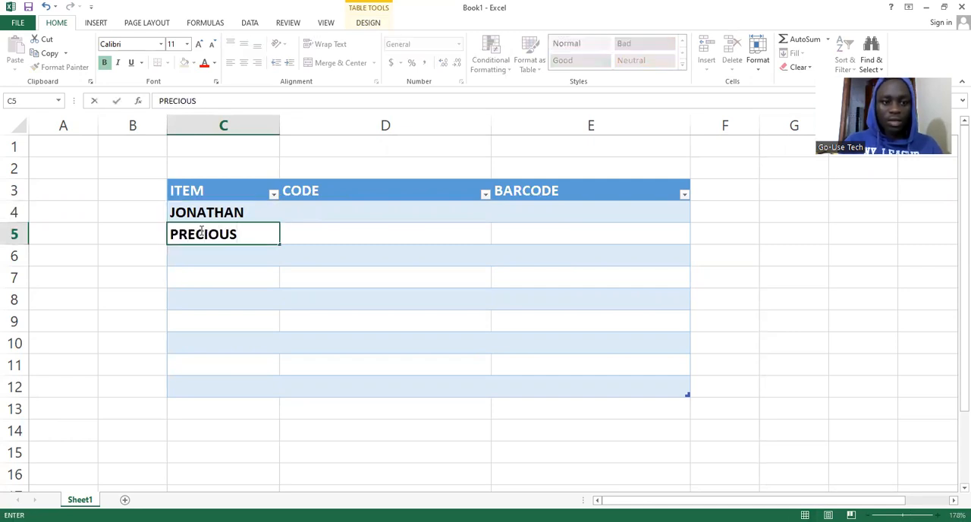
click(201, 253)
text(PENNINAH)
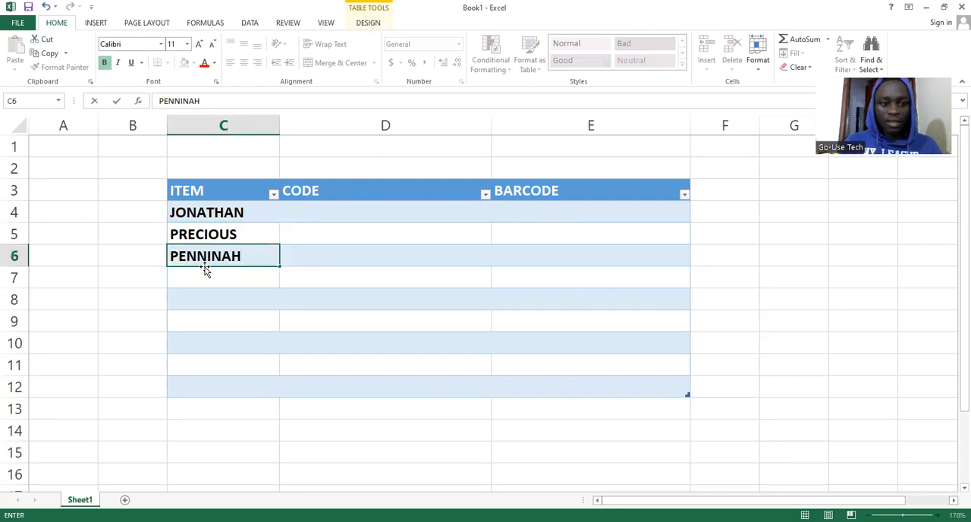
Enter two more people's names in uppercase in cells C7 and C8 of the ITEM column
click(206, 277)
text(CECILE)
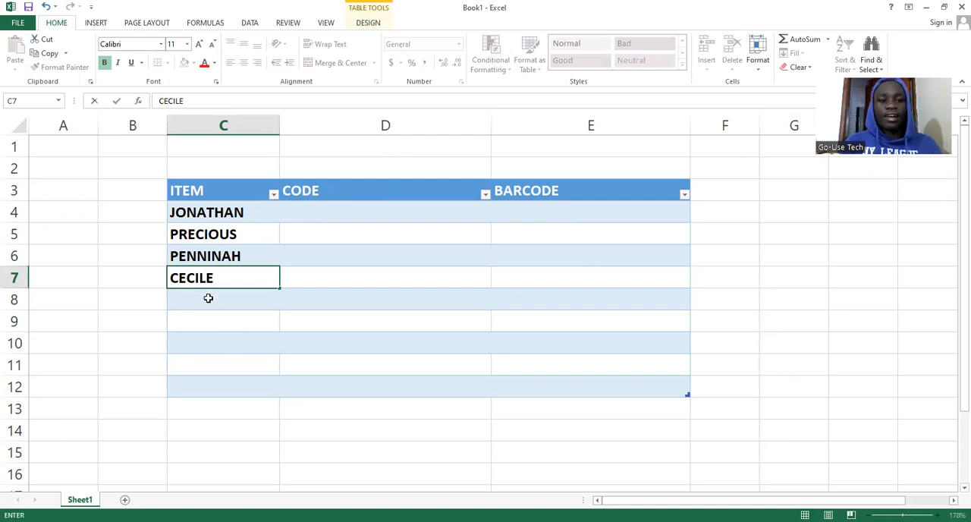
click(208, 298)
text(NBA)
key(BackSpace)
key(BackSpace)
text(ABASA)
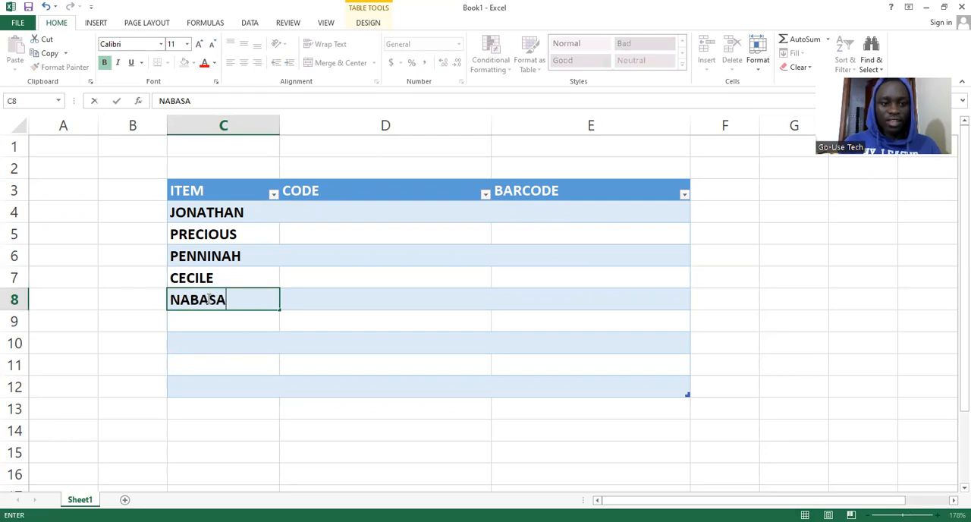
Continue the ITEM column with people's names in uppercase in cells C9 and C10
click(208, 321)
text(IRADUKUNDA)
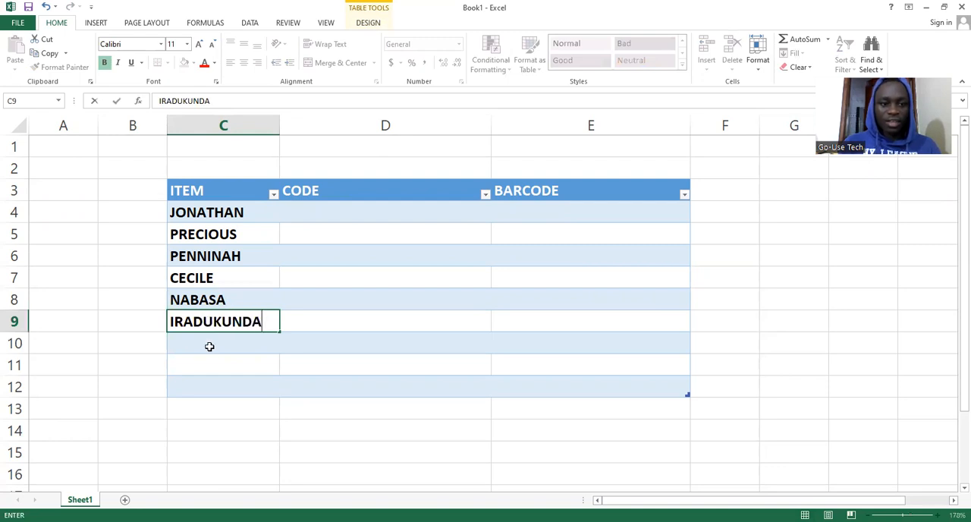
click(210, 346)
text(AI)
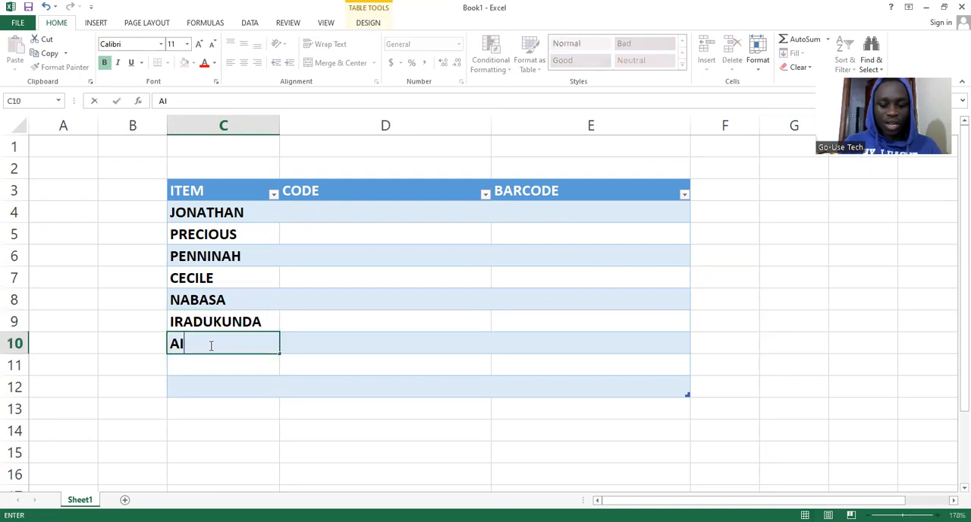
text(NOMU)
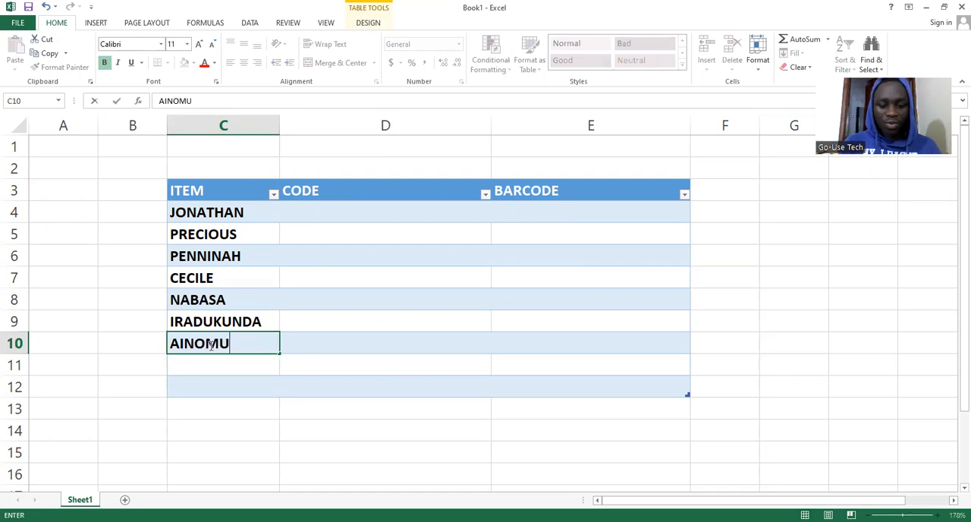
text(GISHA)
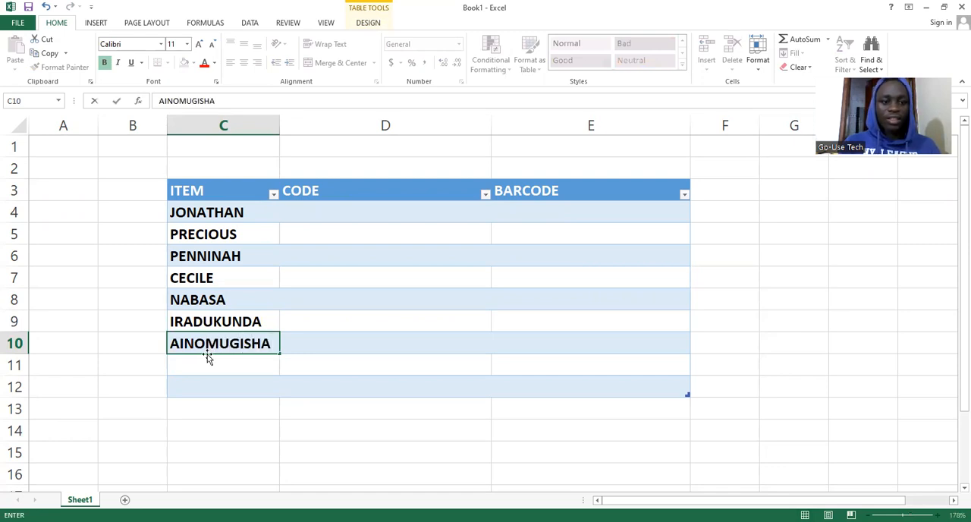
Complete the ITEM column with people's names in uppercase in cells C11 and C12
key(Return)
text(C)
key(Delete)
key(BackSpace)
text(ATI,)
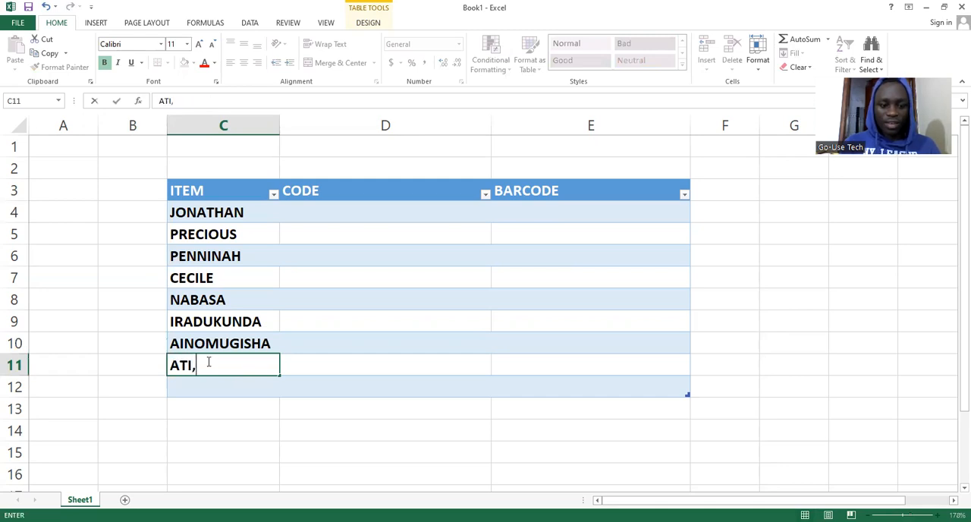
key(BackSpace)
text(MANGO)
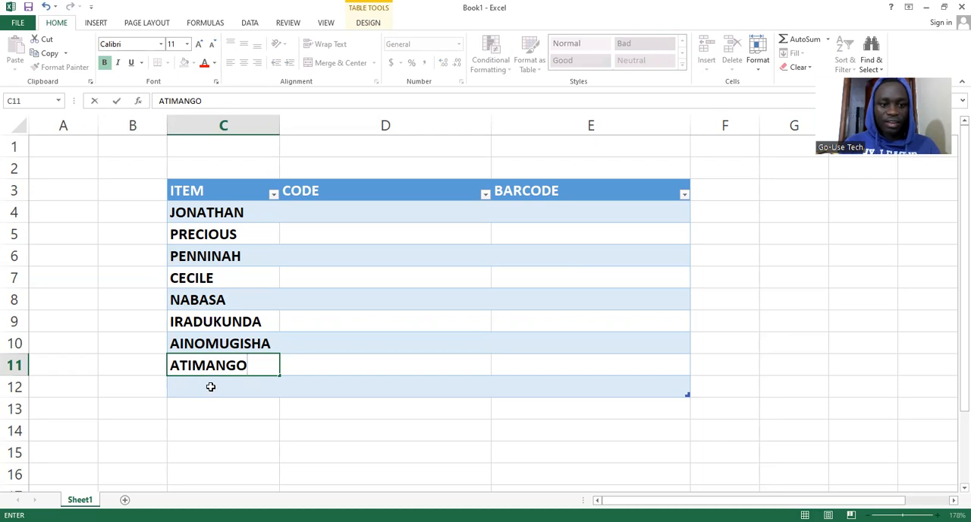
click(211, 387)
text(VICTORIA)
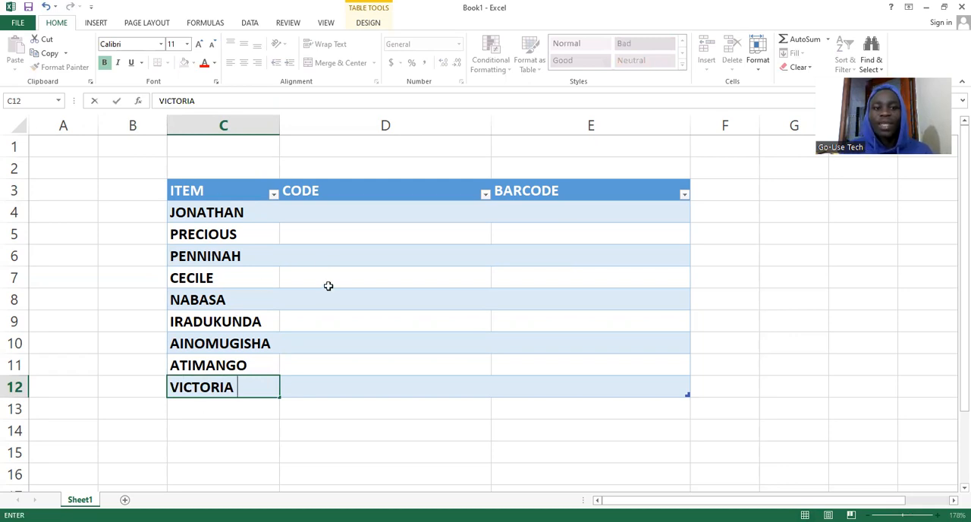
click(360, 217)
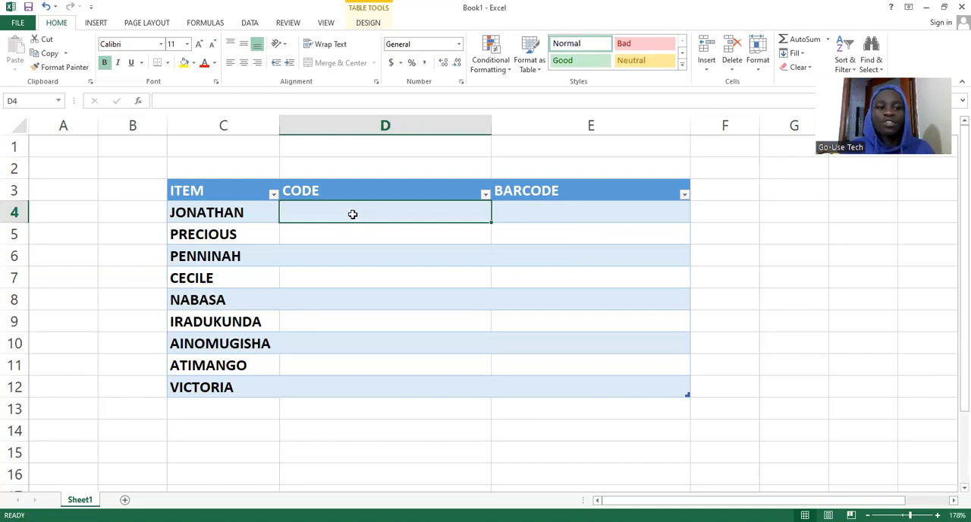
click(232, 213)
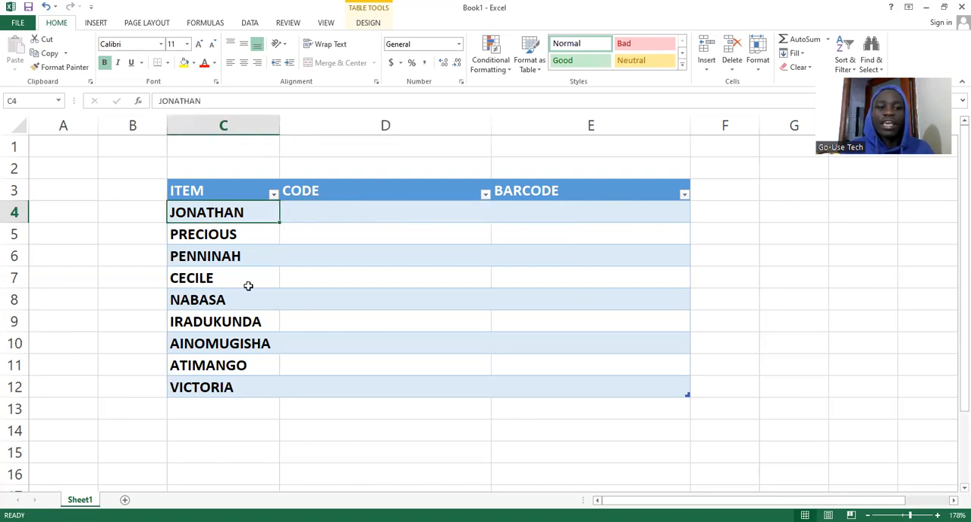
click(356, 214)
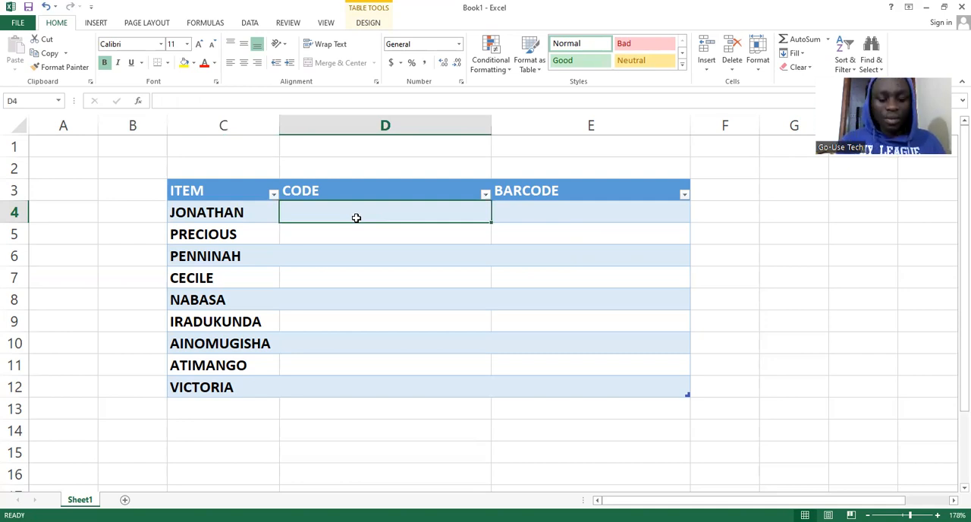
text(J)
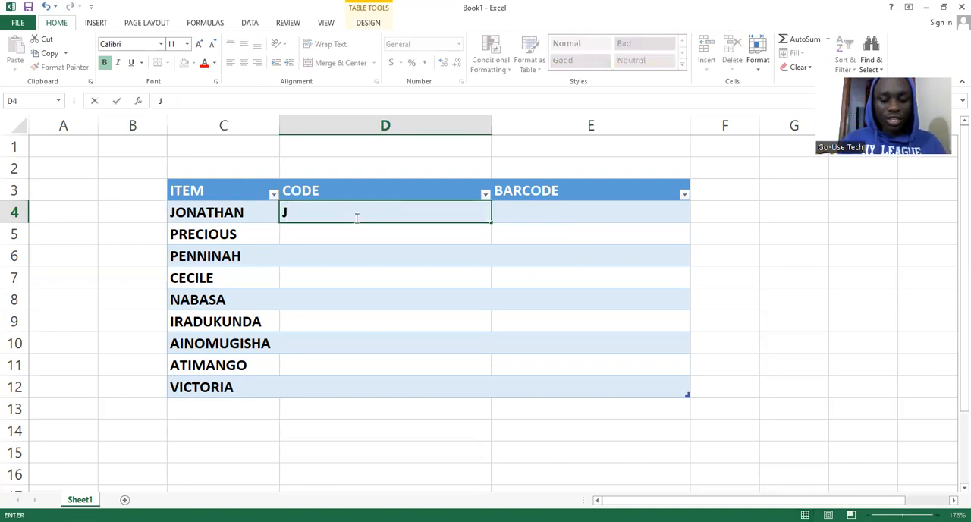
text(012)
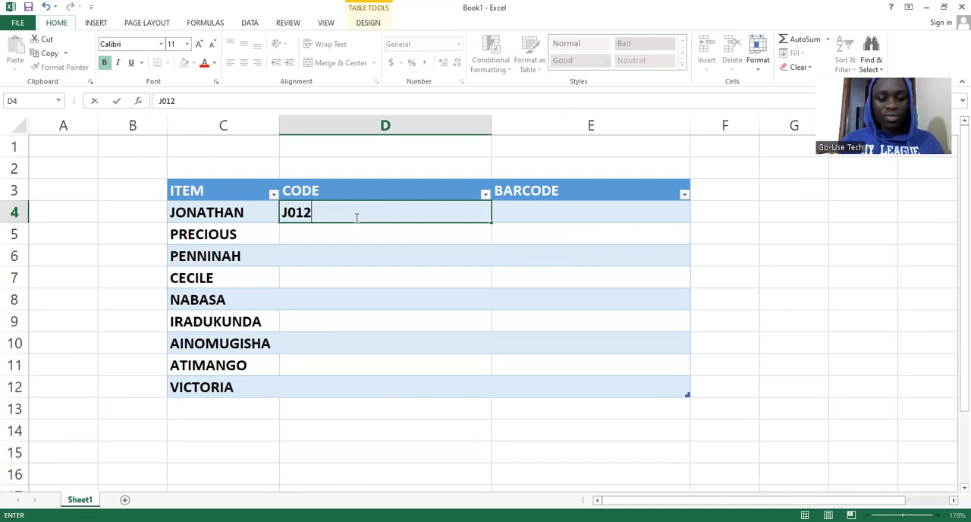
text(3457838)
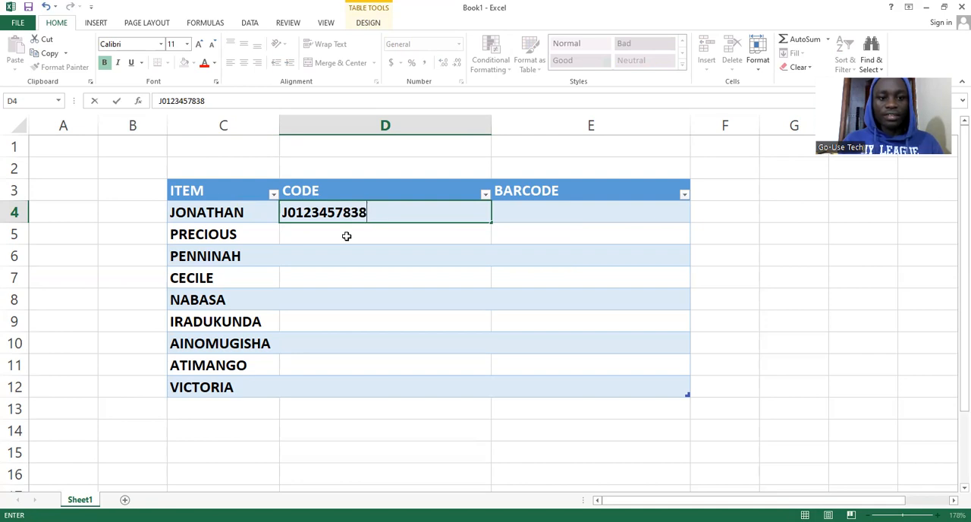
key(Return)
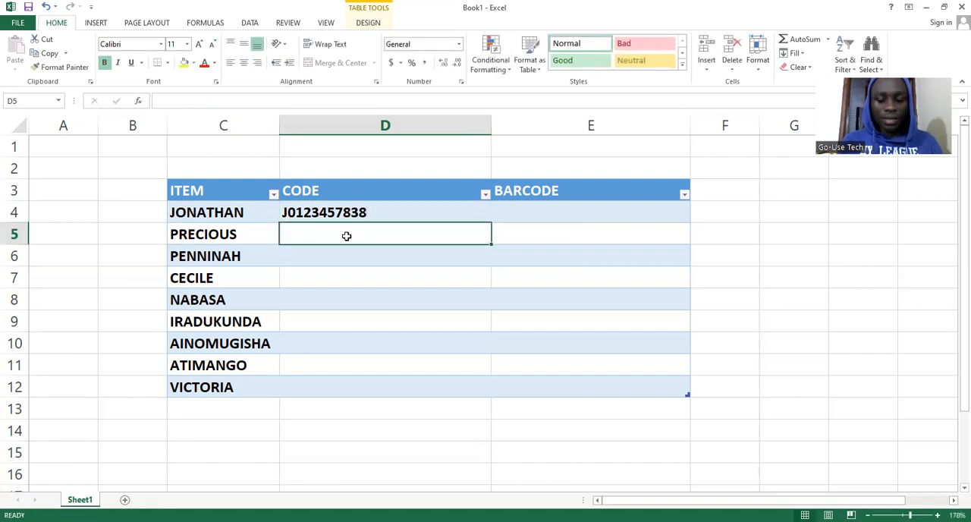
Enter the code P123457839 for the second item in cell D5
text(P)
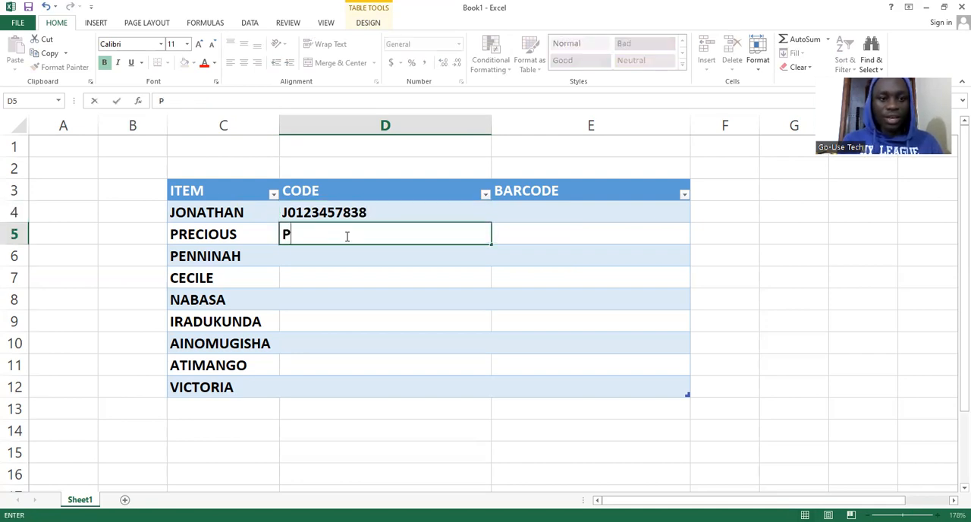
text(1)
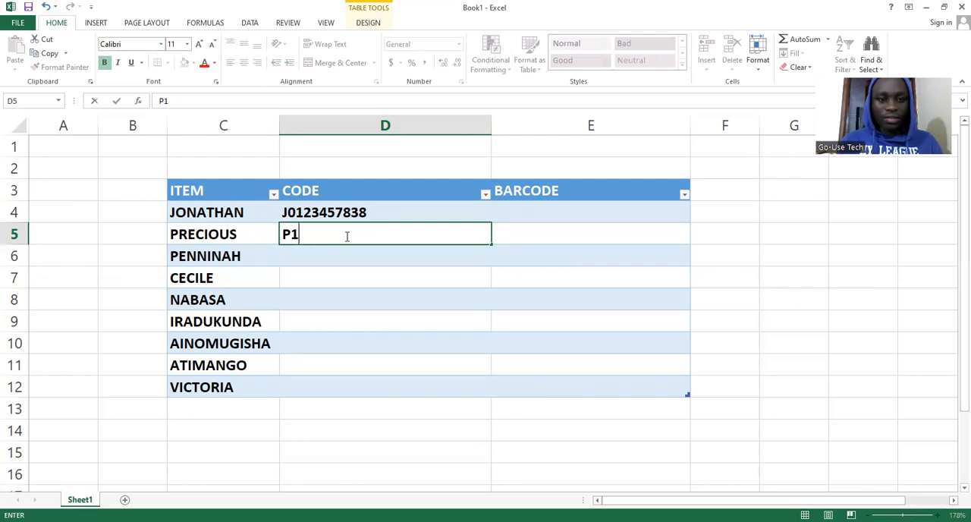
text(23456)
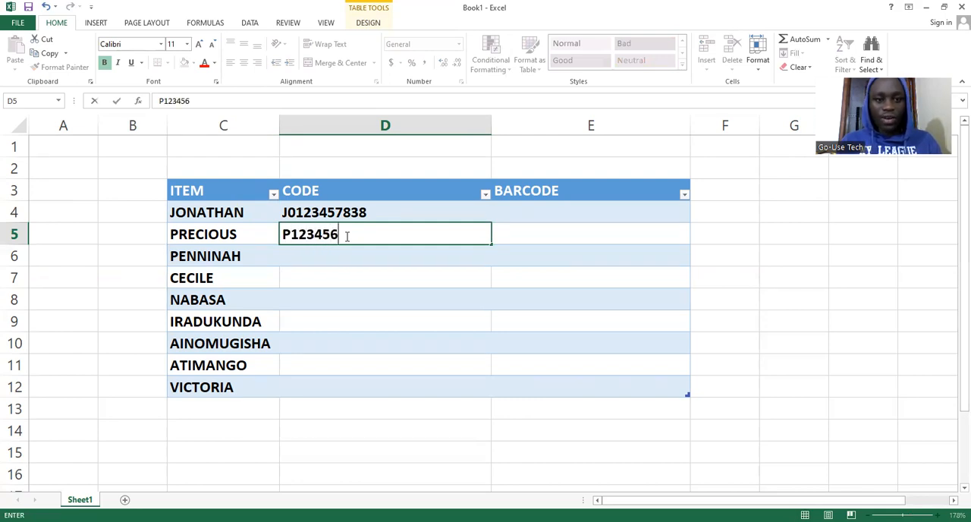
key(BackSpace)
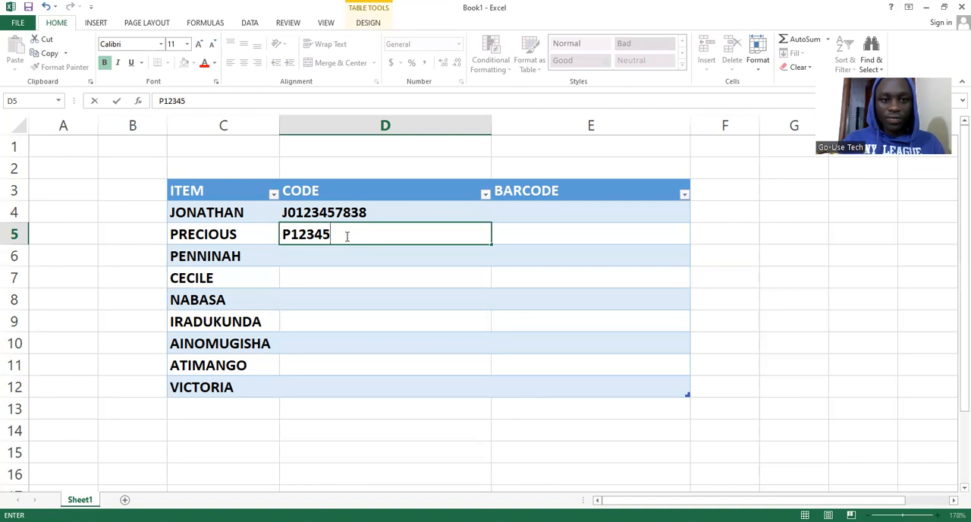
text(7)
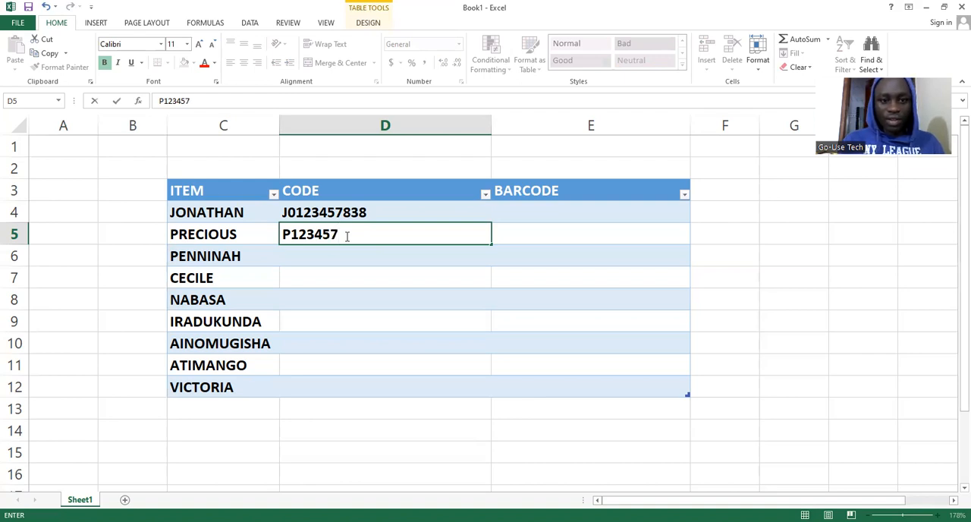
text(83)
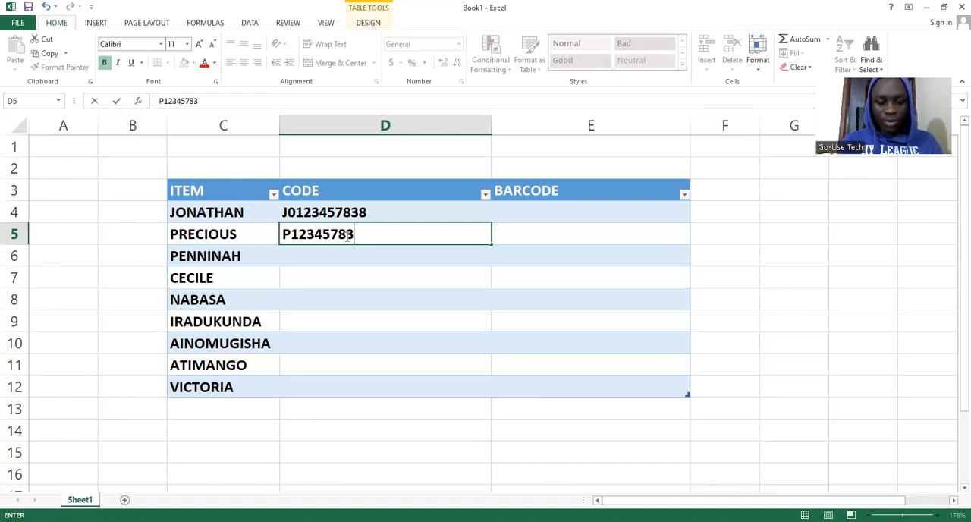
text(9)
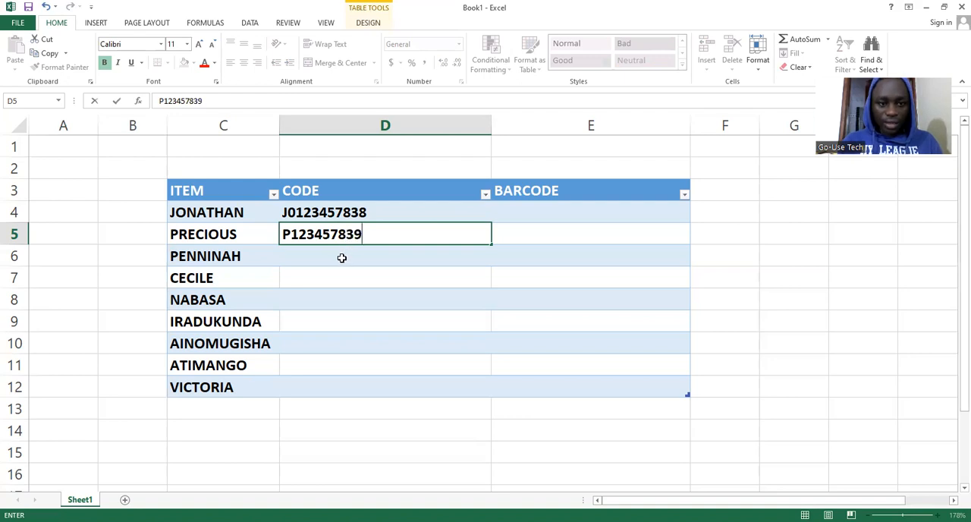
Enter the code P123457840 for the third item in cell D6
click(341, 258)
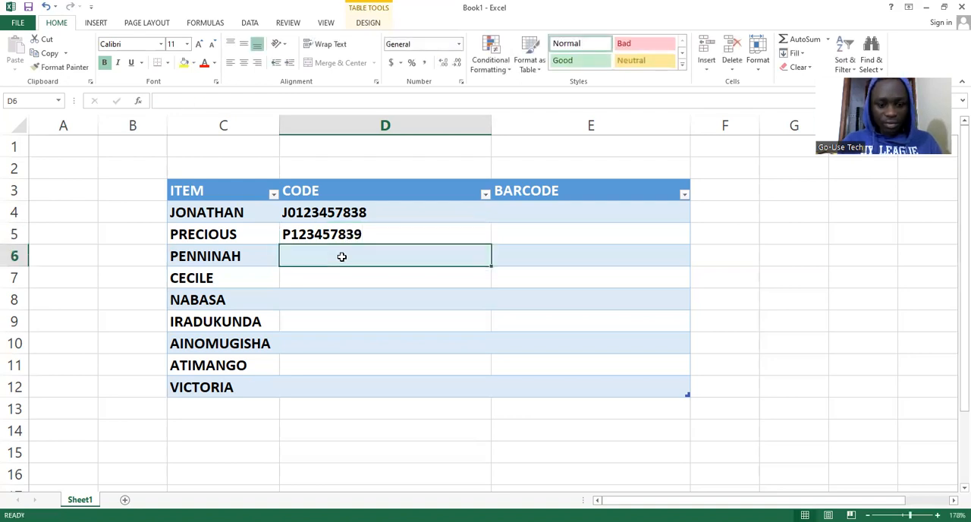
text(0)
key(BackSpace)
text(P)
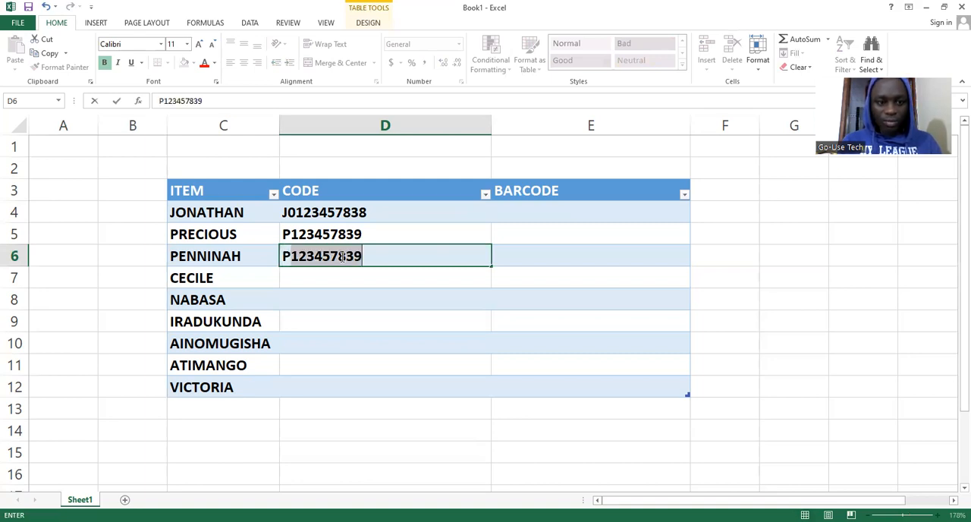
click(365, 257)
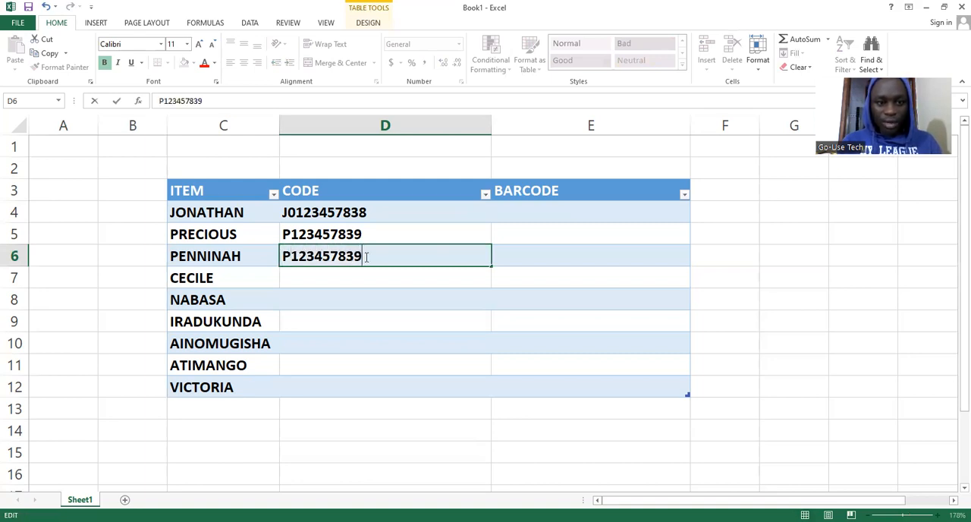
key(BackSpace)
key(BackSpace)
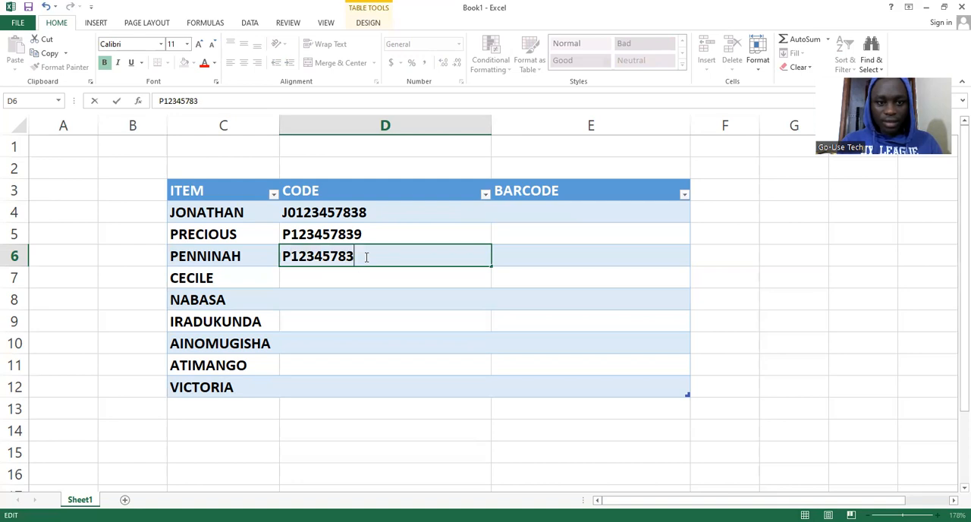
text(40)
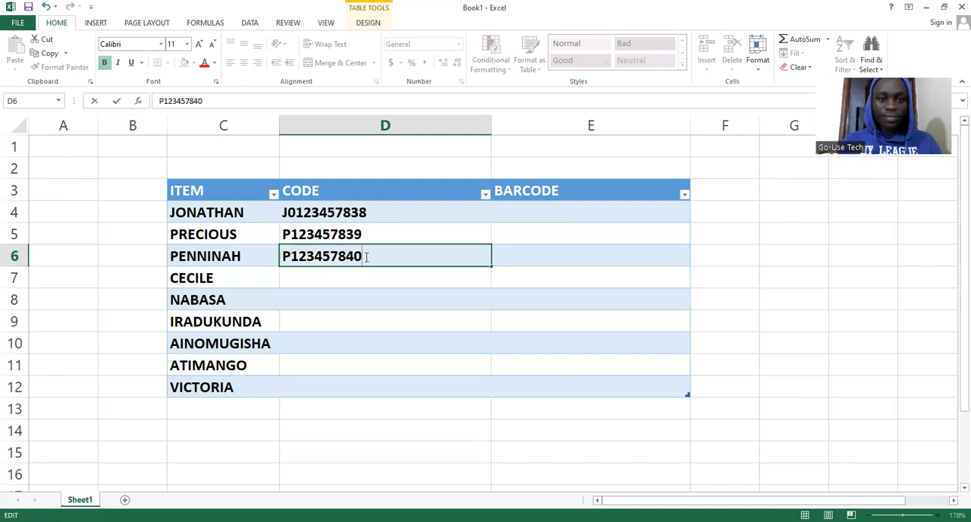
Enter the code C123457841 for the fourth item in cell D7
click(337, 275)
text(C123)
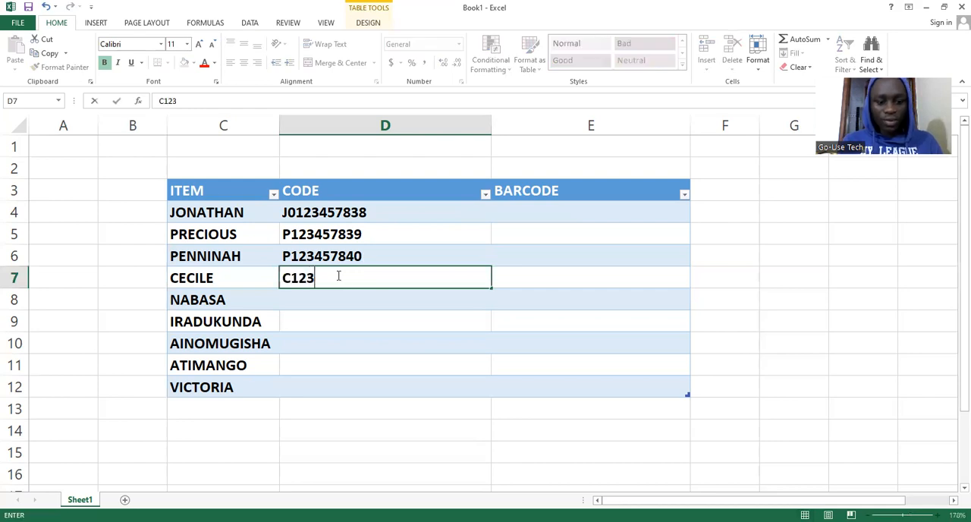
text(4578)
text(41)
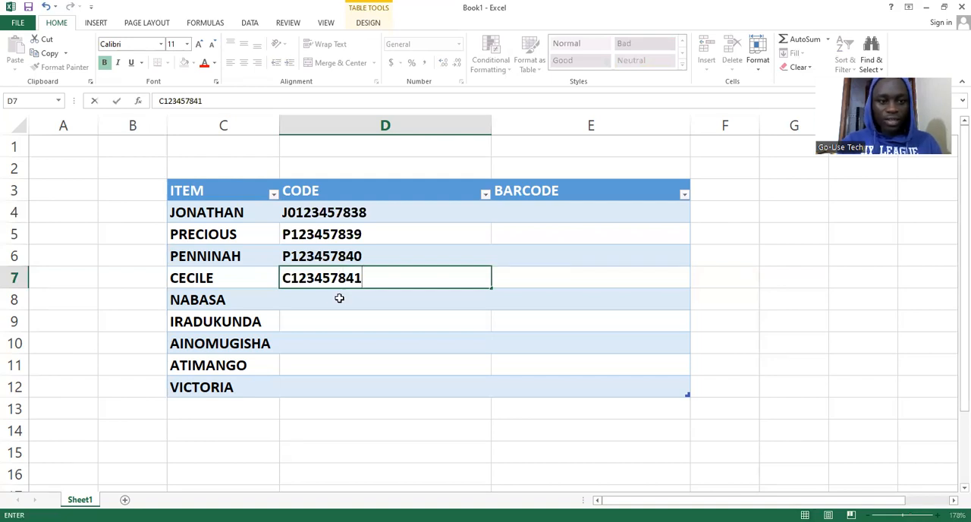
key(Return)
Enter the code N123457842 for the fifth item in cell D8
text(N)
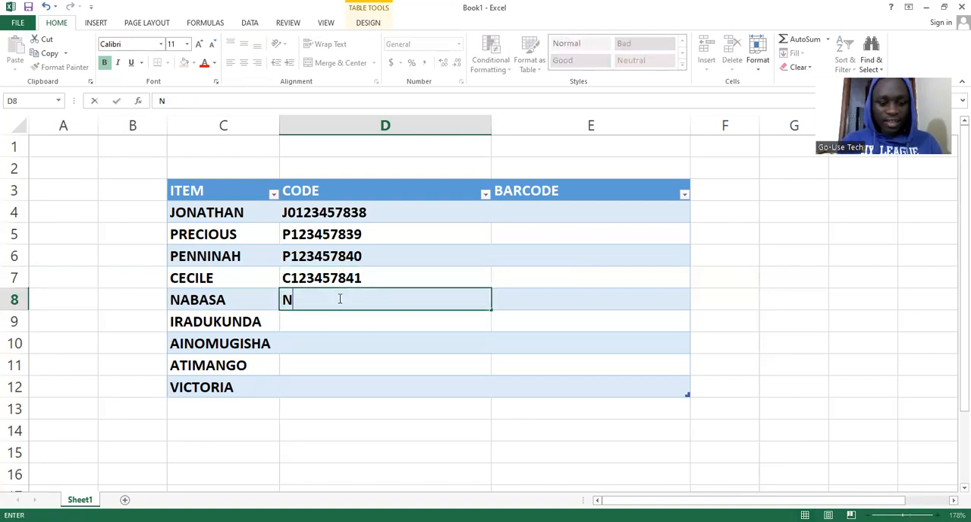
text(12345)
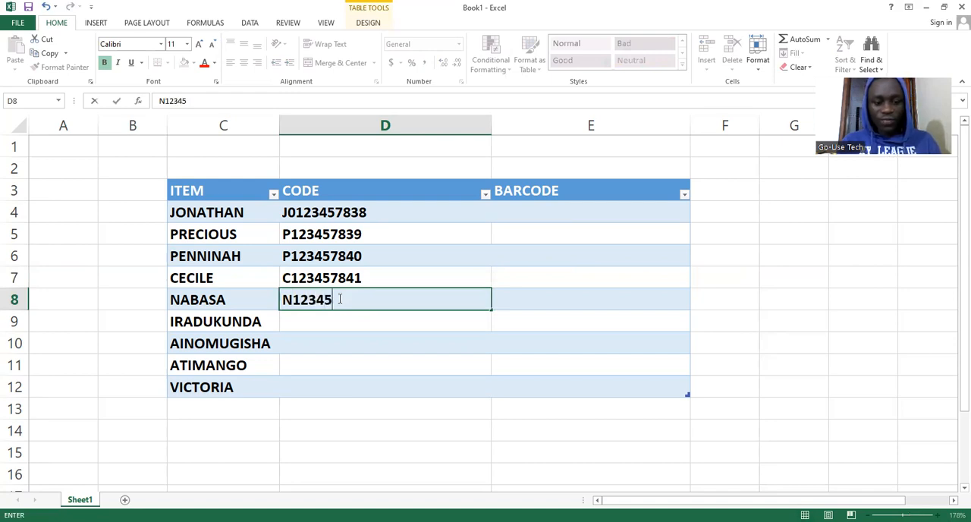
text(78)
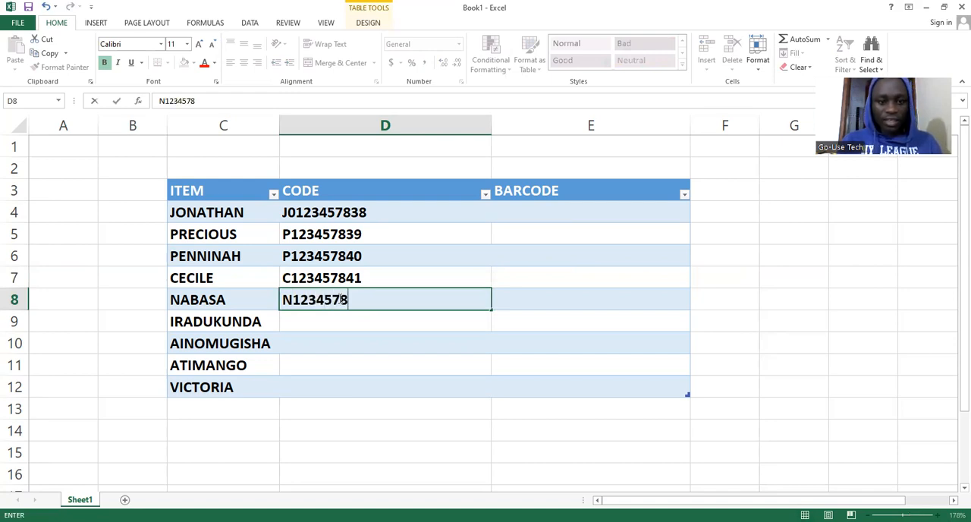
text(42)
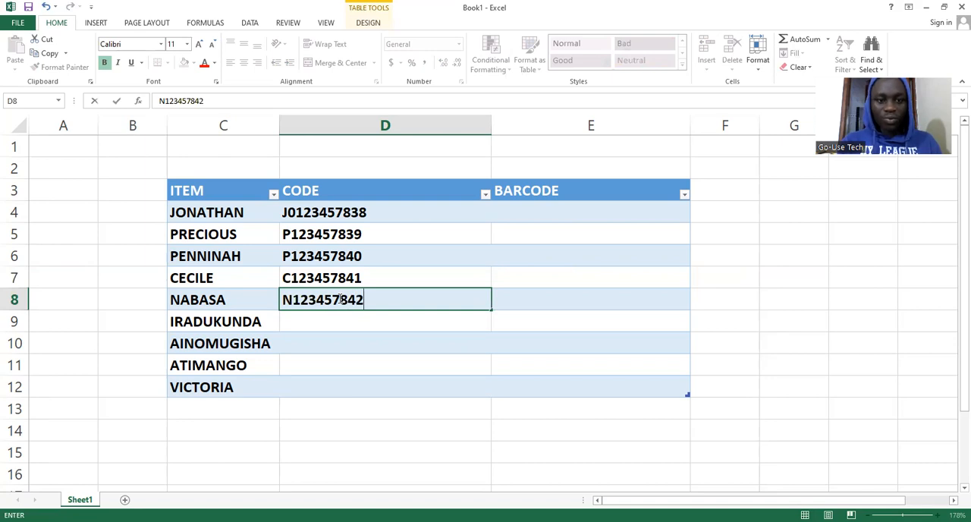
Enter the code I123457843 for the sixth item in cell D9
click(343, 322)
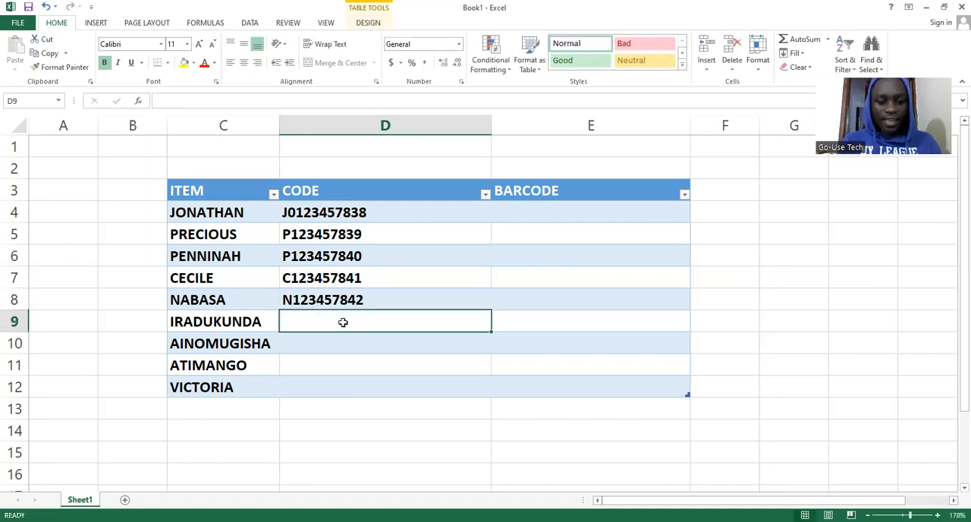
text(I12345)
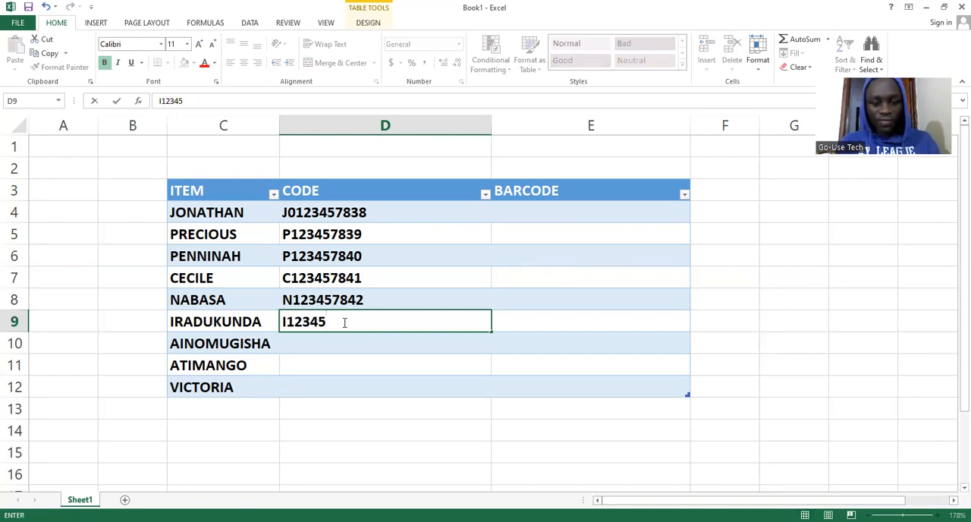
text(7843)
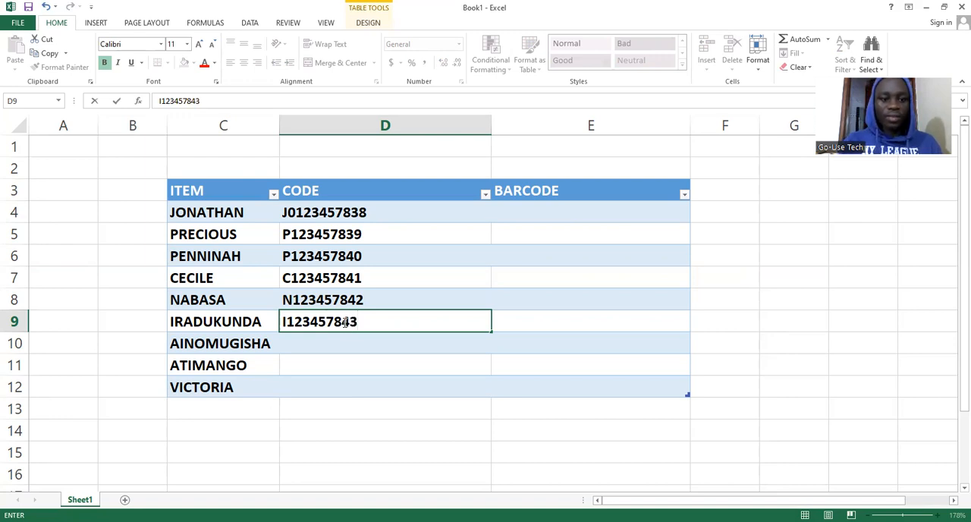
key(Return)
Enter the code A123457844 for the seventh item in cell D10
text(A)
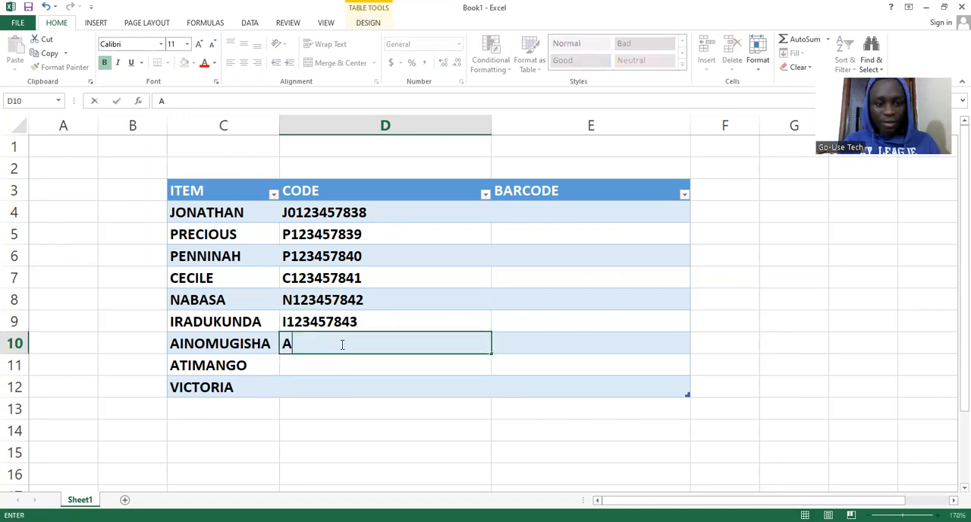
text(12345784)
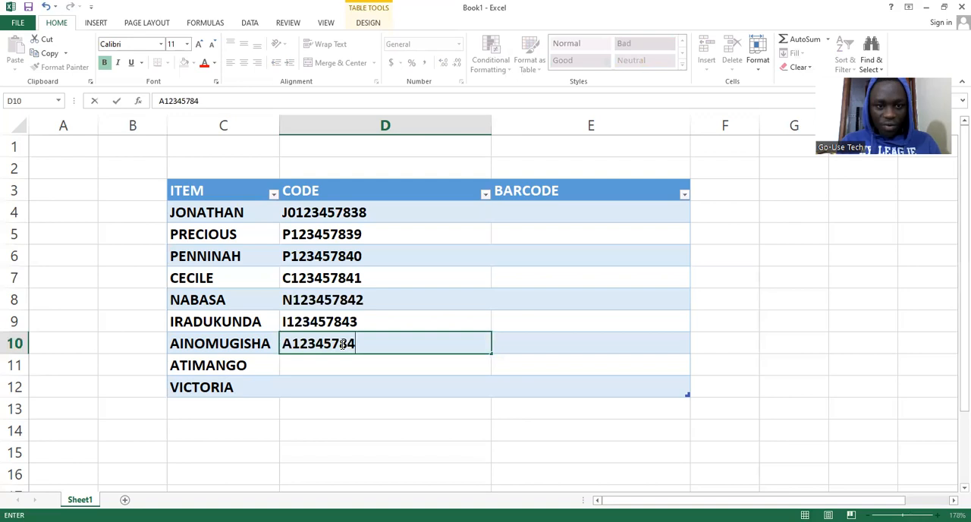
text(4)
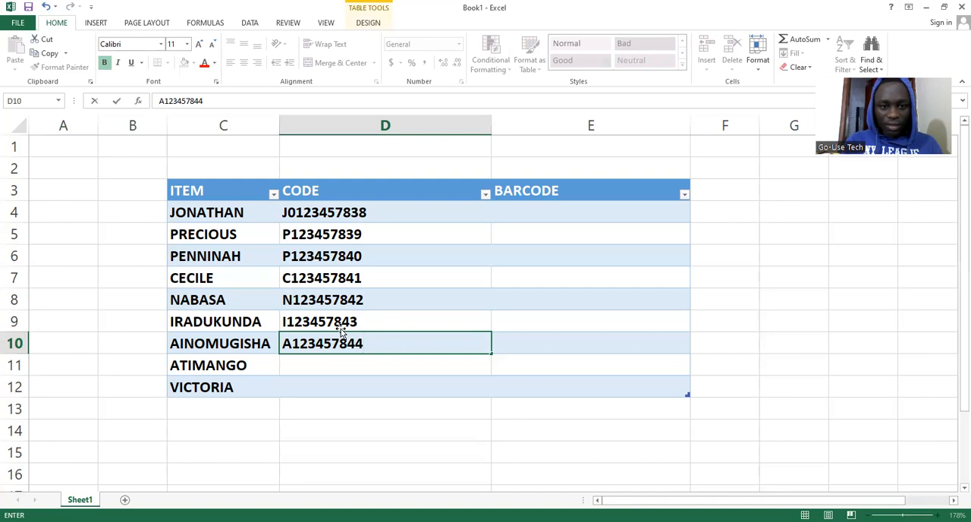
Enter the code A123457845 for the eighth item in cell D11
click(312, 366)
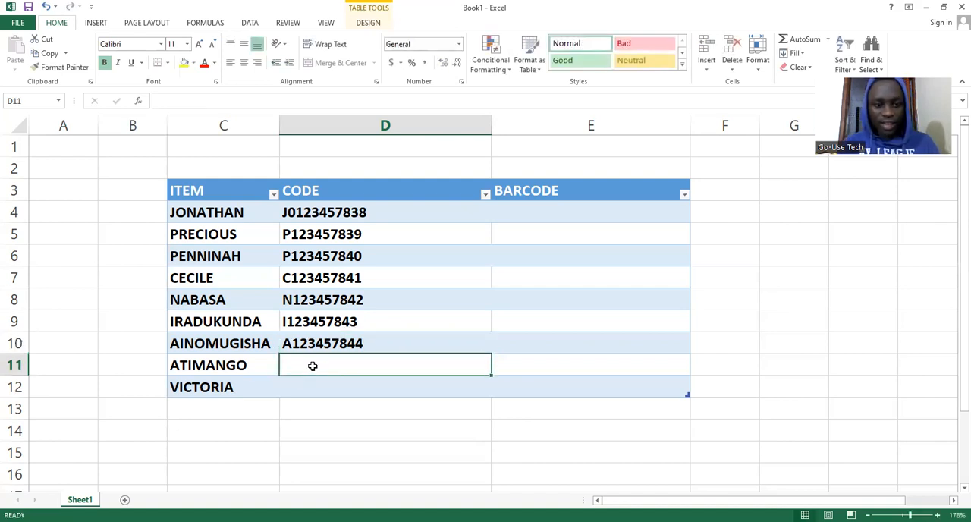
text(A)
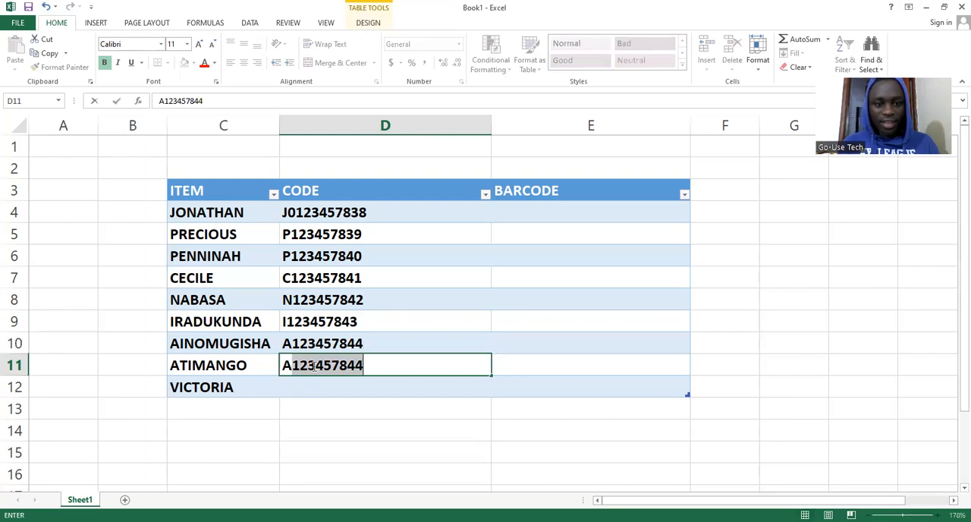
click(365, 366)
key(BackSpace)
text(5)
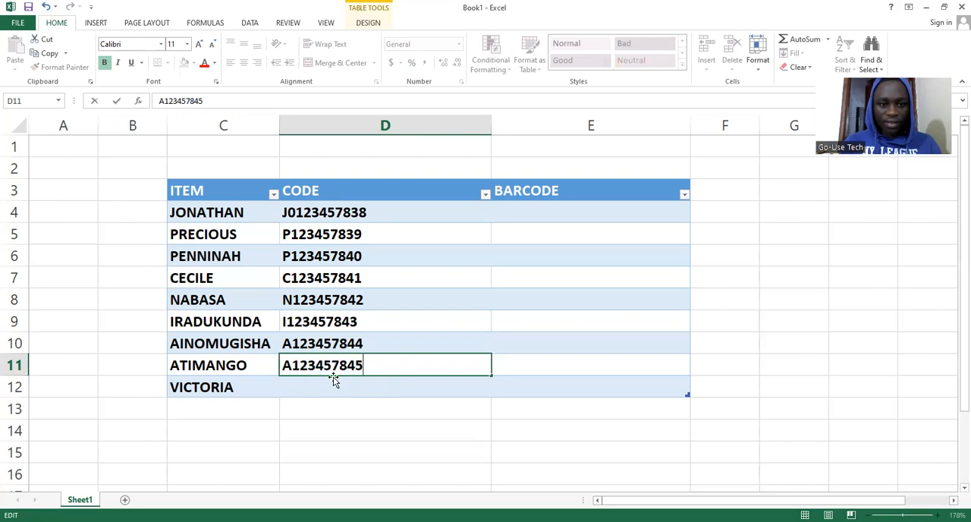
Enter the code V123457846 for the ninth item in cell D12
click(314, 389)
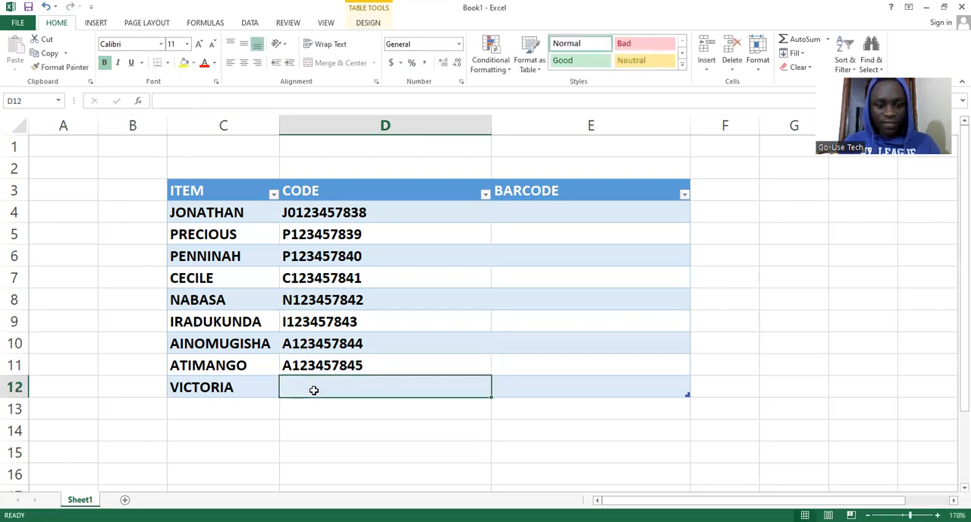
text(V123456)
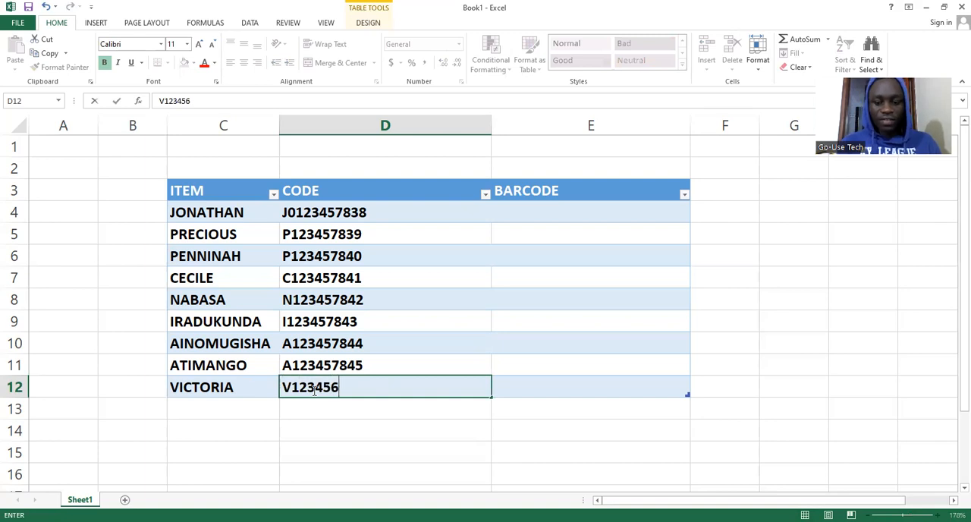
key(BackSpace)
text(7)
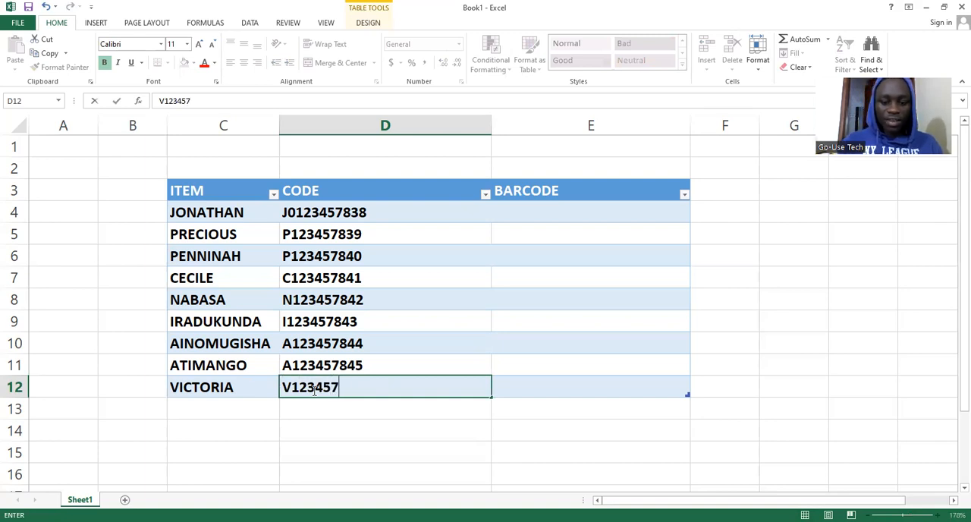
text(846)
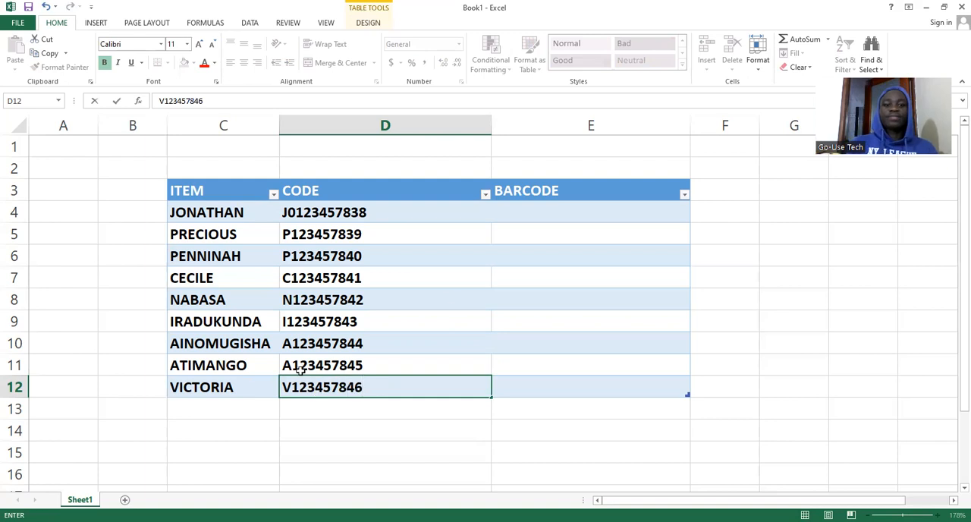
click(505, 431)
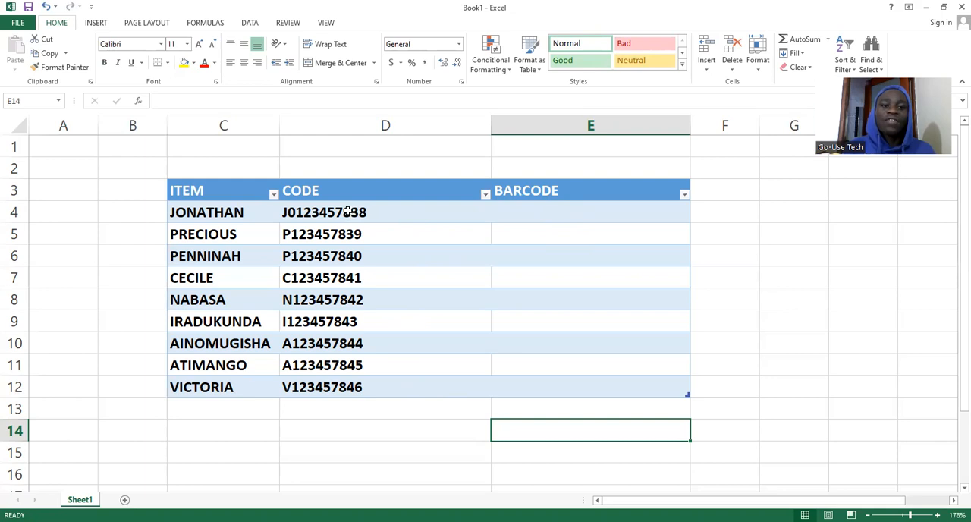
Format all the codes in cells D4 to D12 as Text
drag(348, 210, 354, 383)
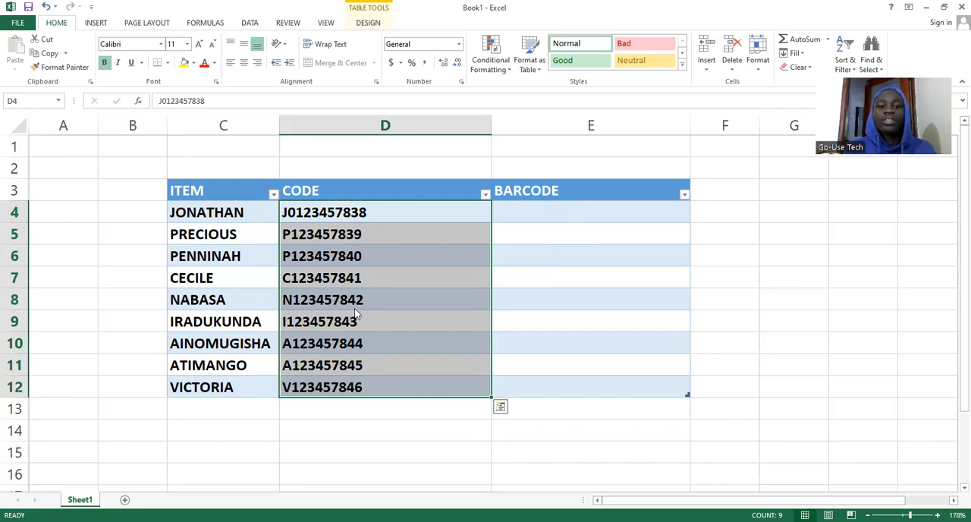
right_click(402, 278)
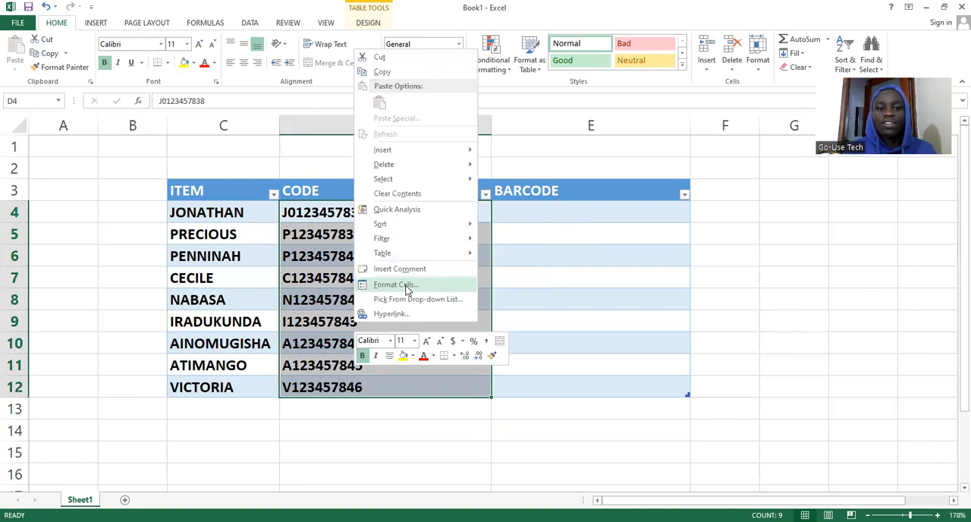
click(396, 285)
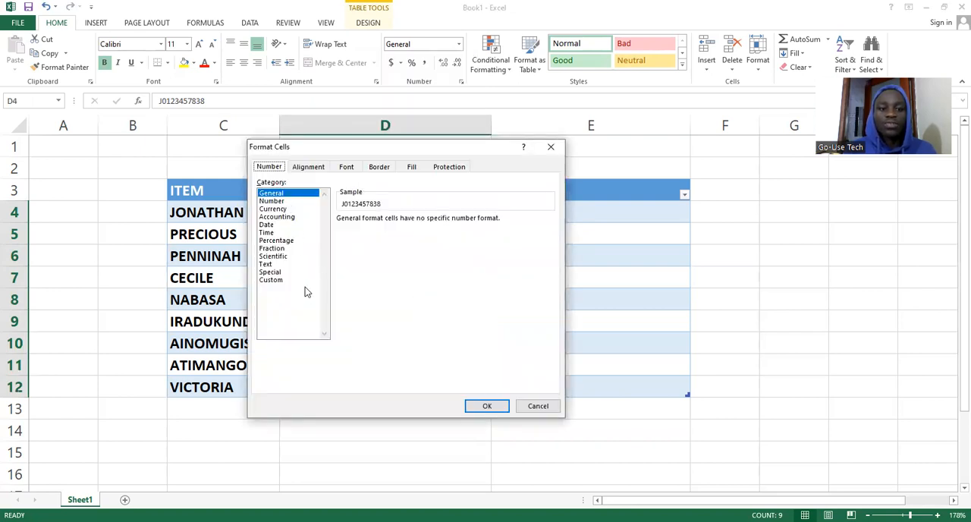
click(266, 266)
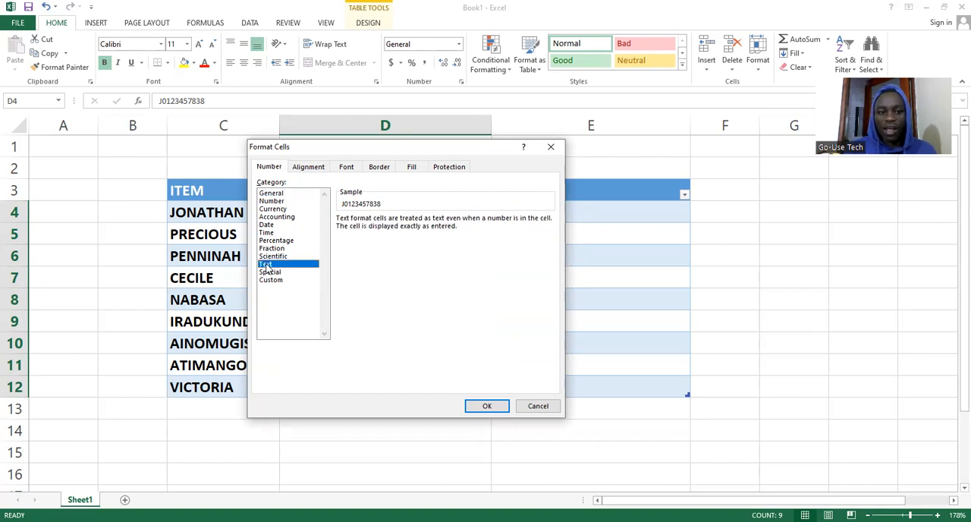
click(485, 407)
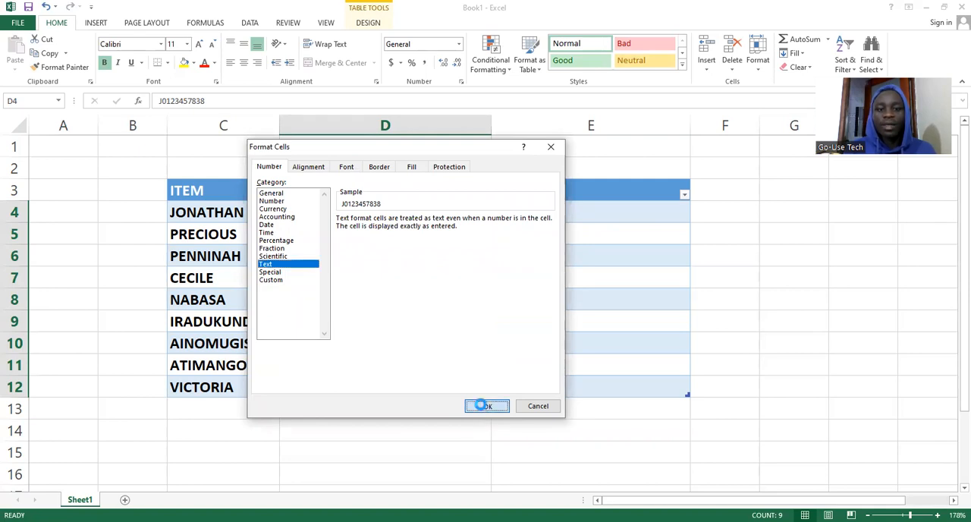
Look through the fonts available for cell E4 for the IDAutomationHC39M Free Version barcode font
click(553, 208)
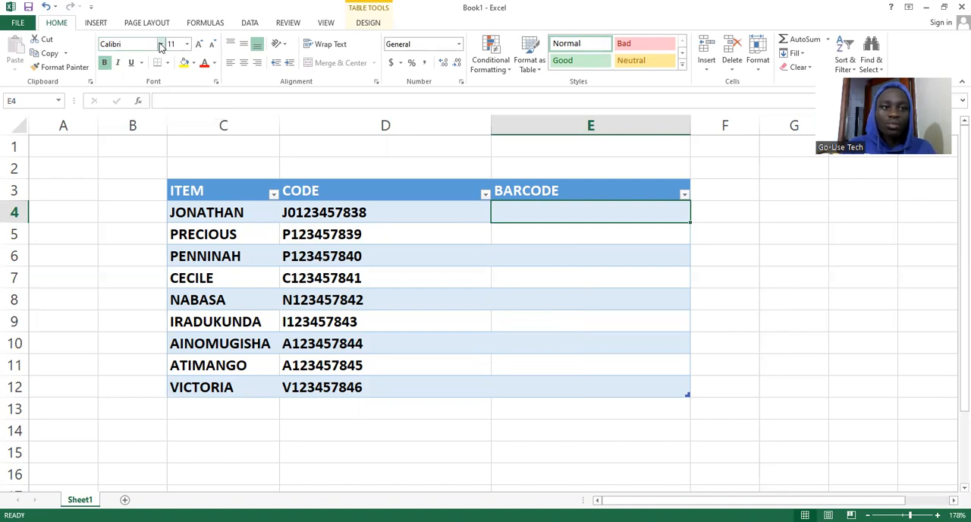
click(161, 46)
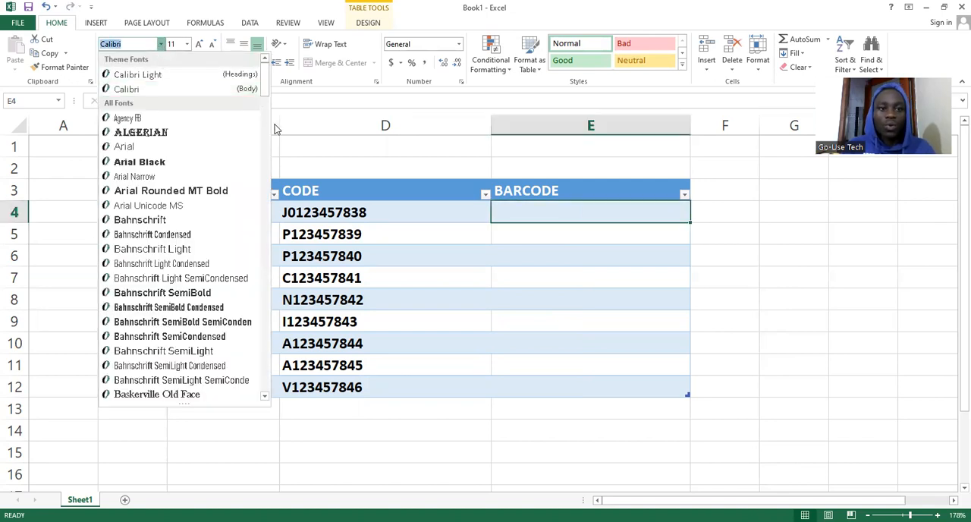
drag(264, 90, 291, 225)
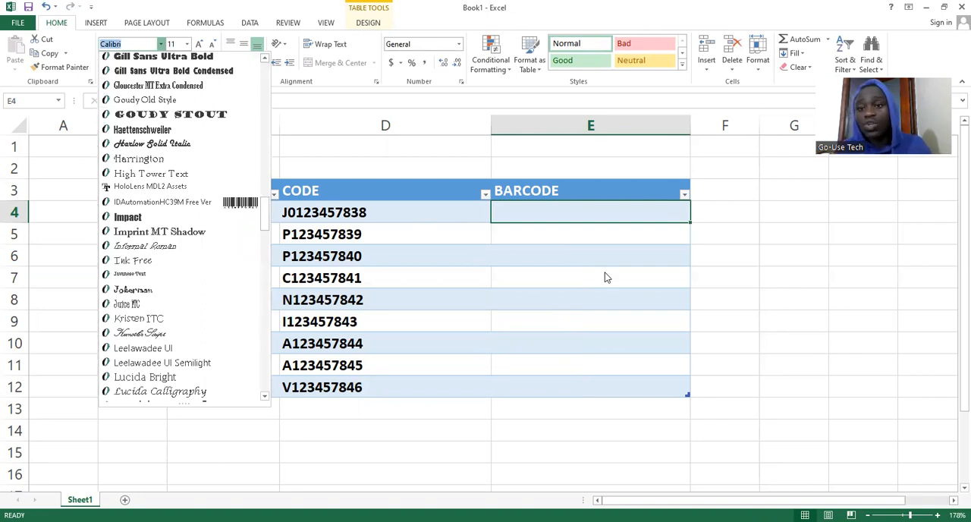
Switch to Chrome, search Google for "idautomation font download" and view IDAutomation's Free Code 39 Barcode Font page
click(930, 6)
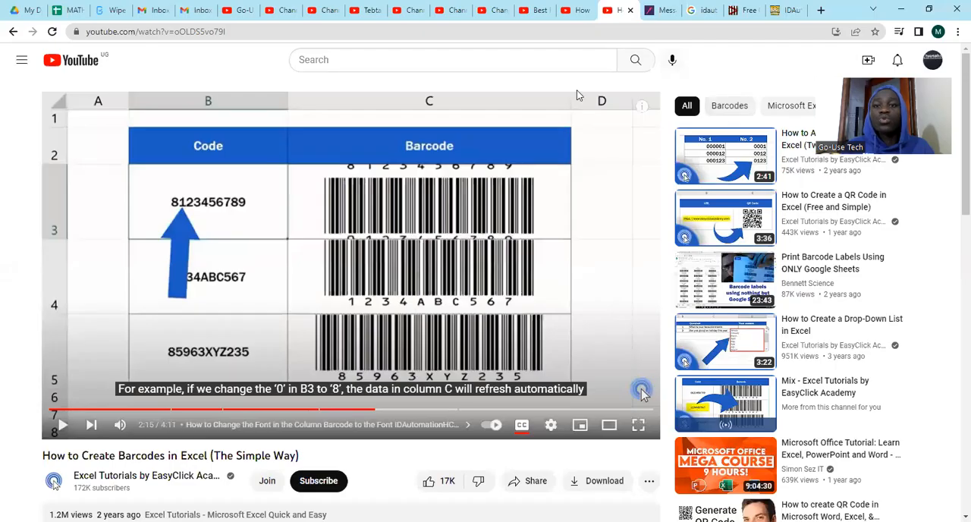
click(658, 11)
drag(659, 11, 697, 10)
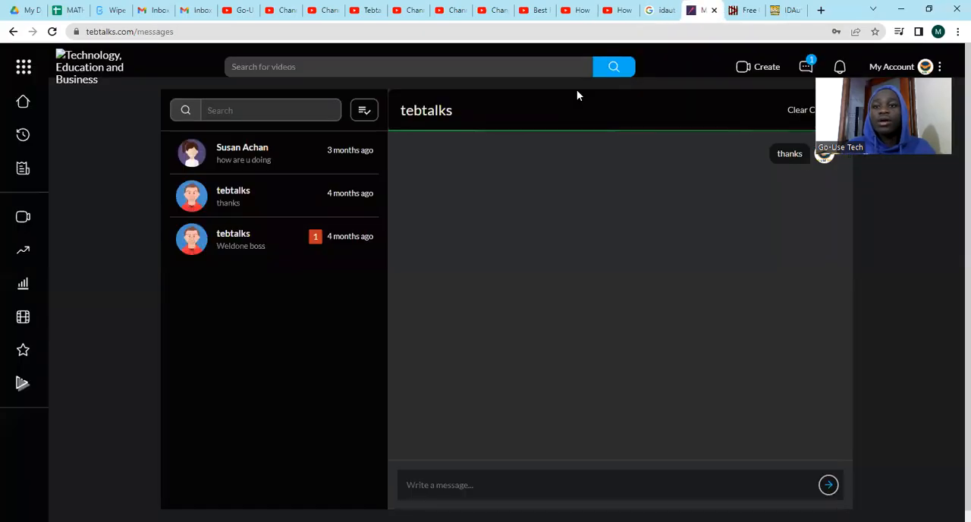
click(659, 11)
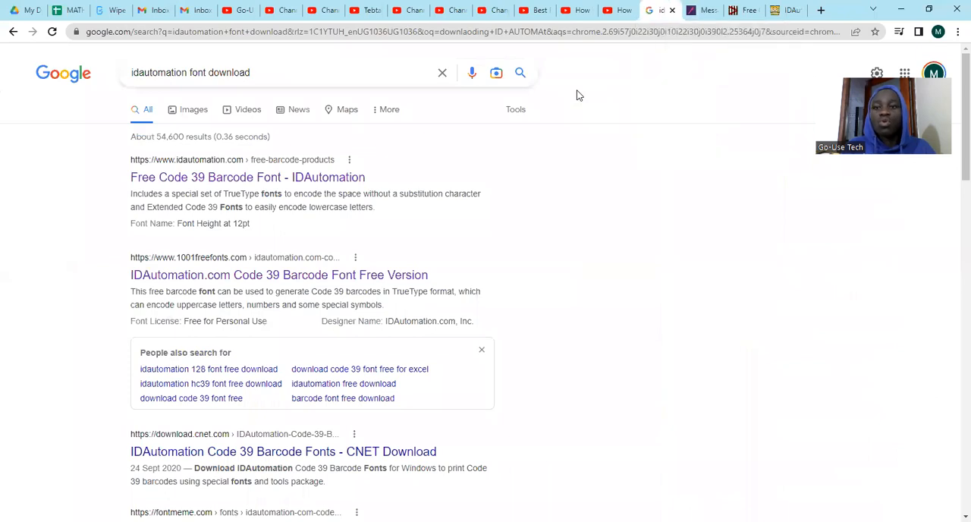
drag(272, 73, 182, 69)
click(325, 73)
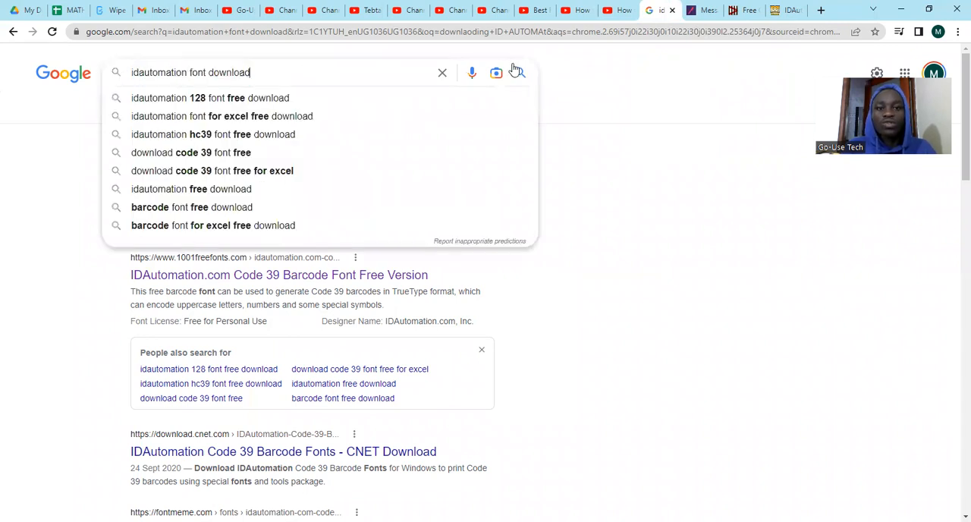
click(520, 75)
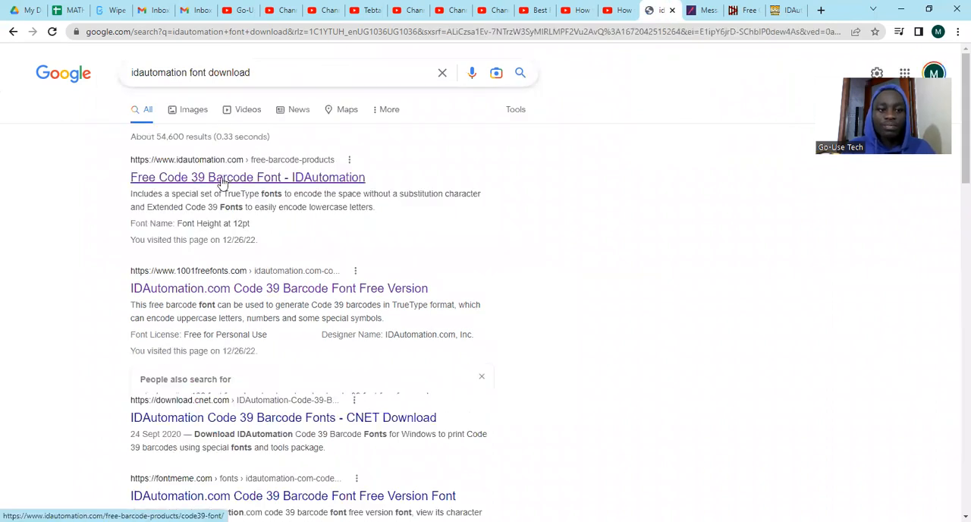
click(222, 184)
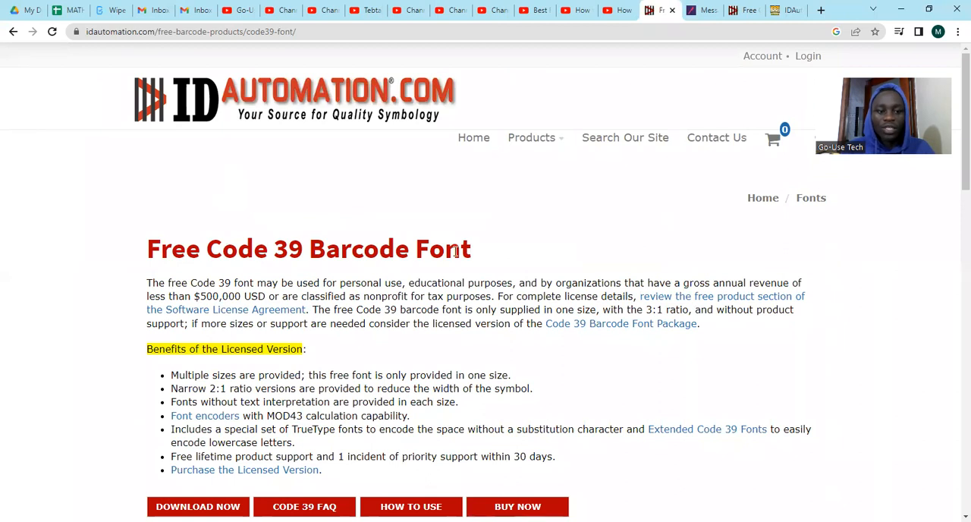
drag(955, 163, 955, 212)
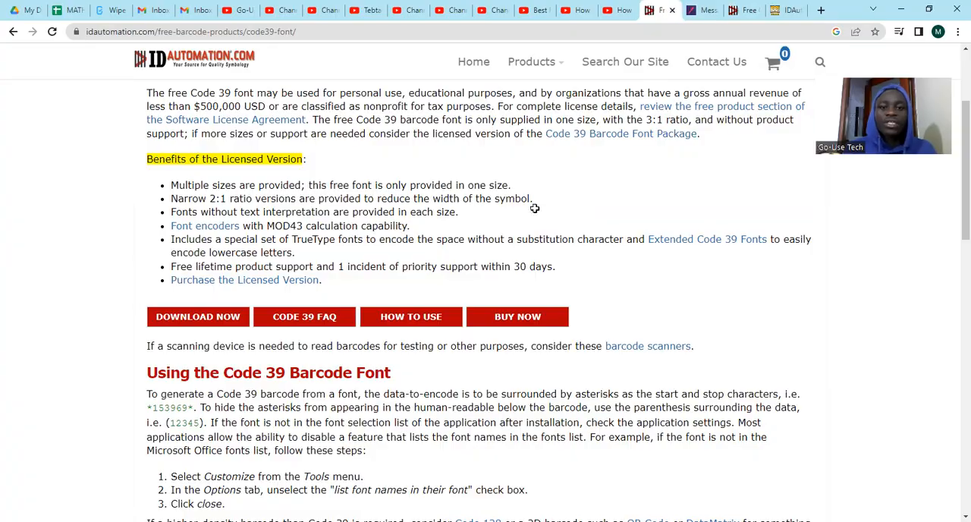
Switch back to Excel and fill the BARCODE column with the formula ="("&[@[CODE ]]&")", entered in cell E4
key(alt+Tab)
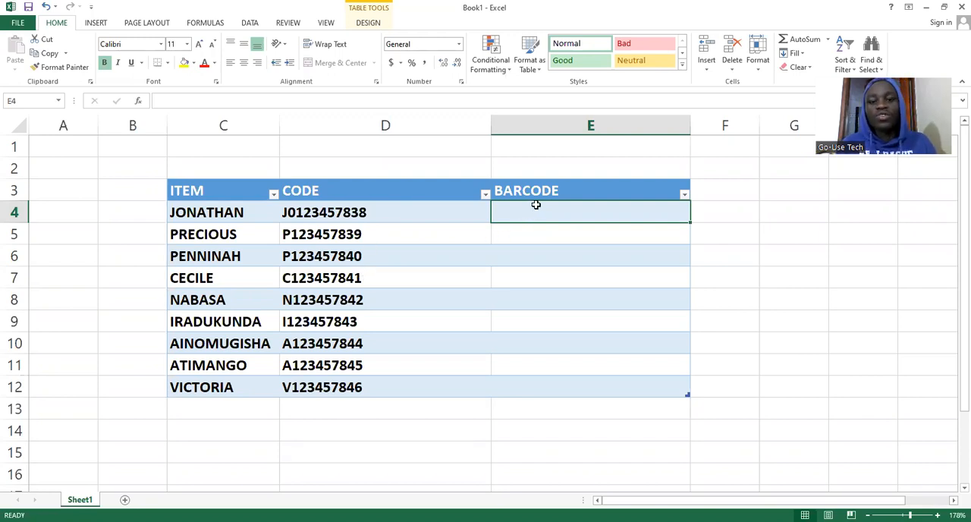
text(=)
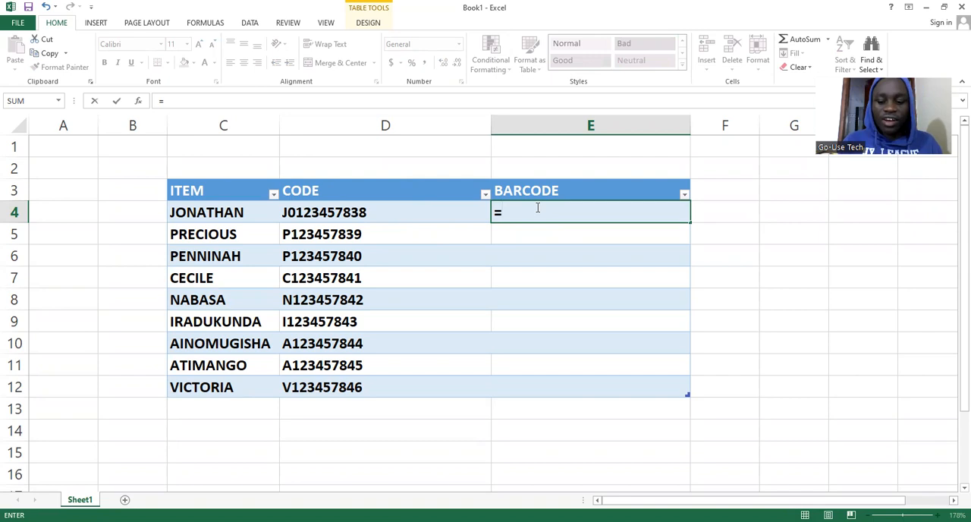
text(")
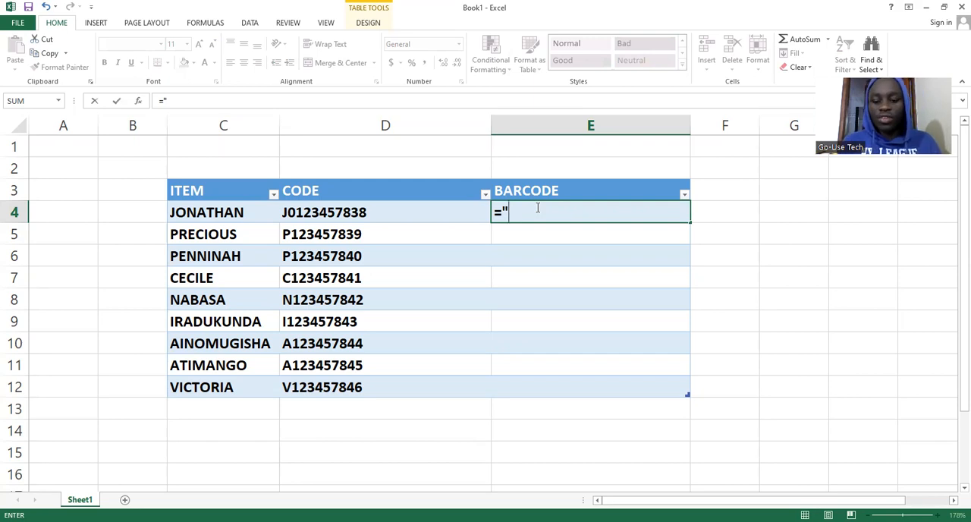
text(()
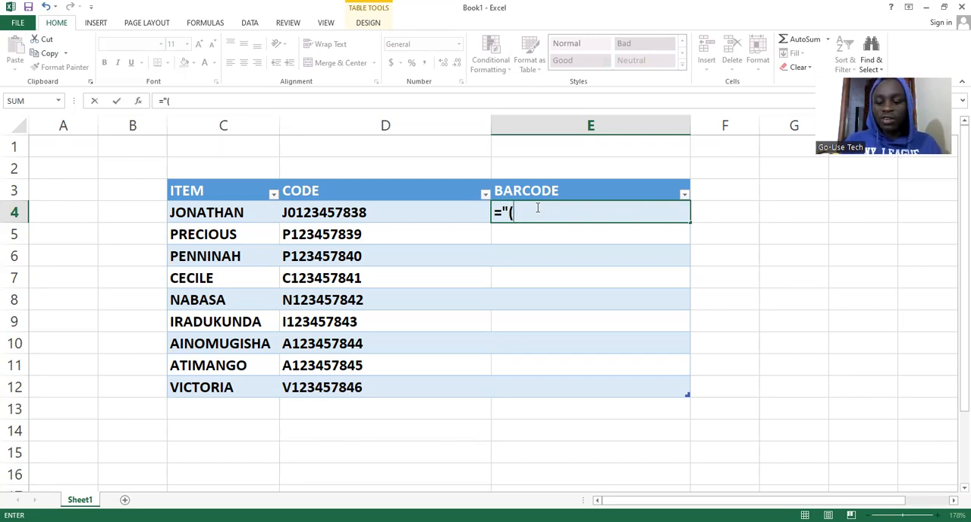
text(")
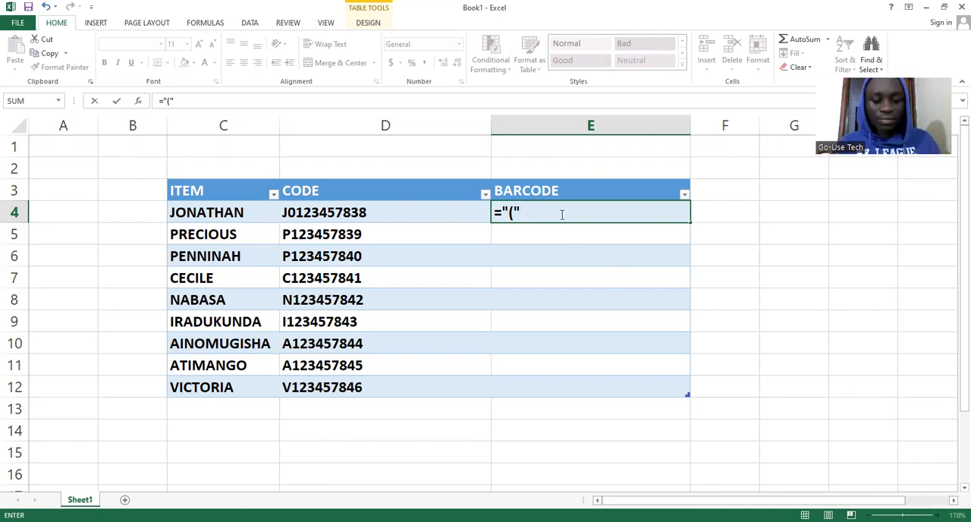
text(&)
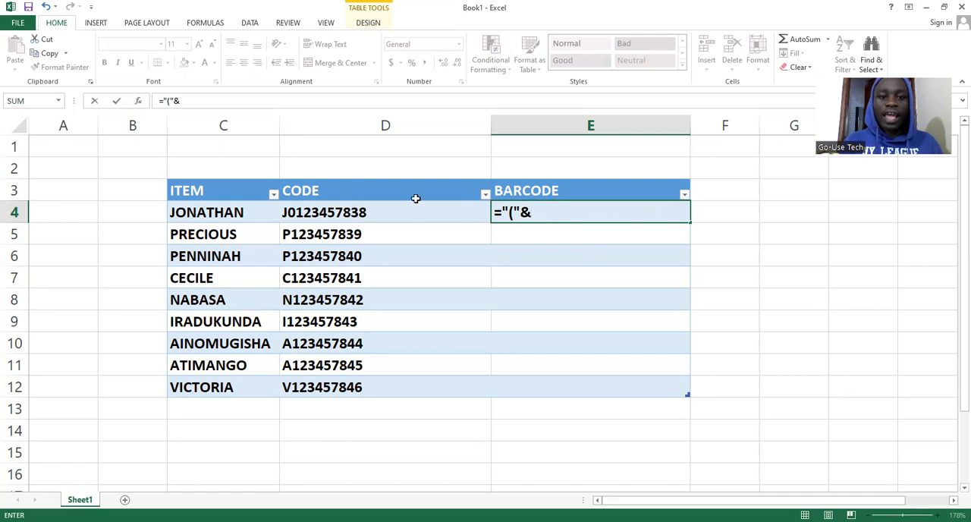
click(365, 213)
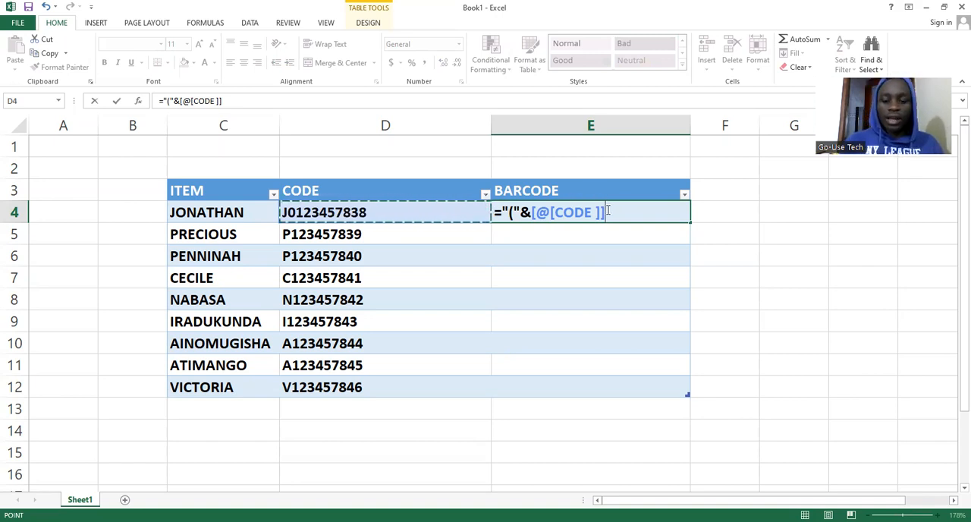
text(&)
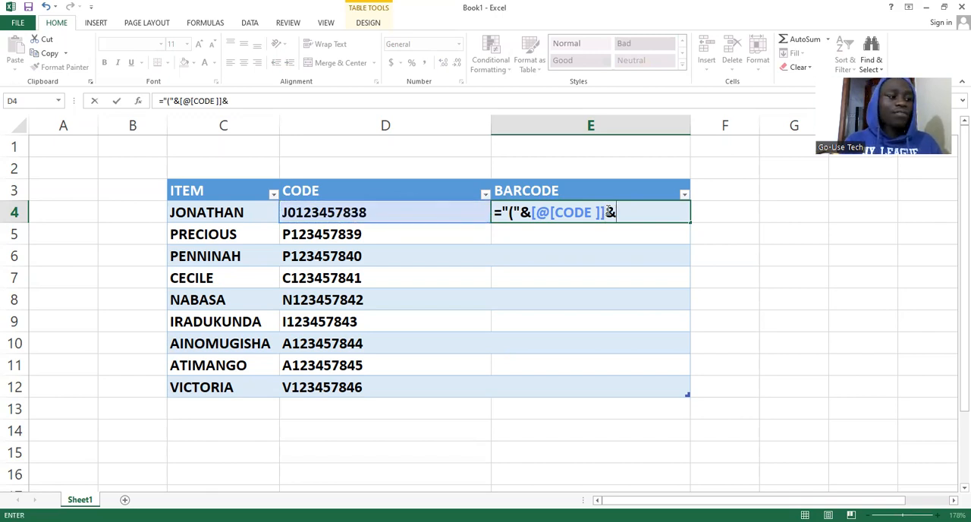
text(")
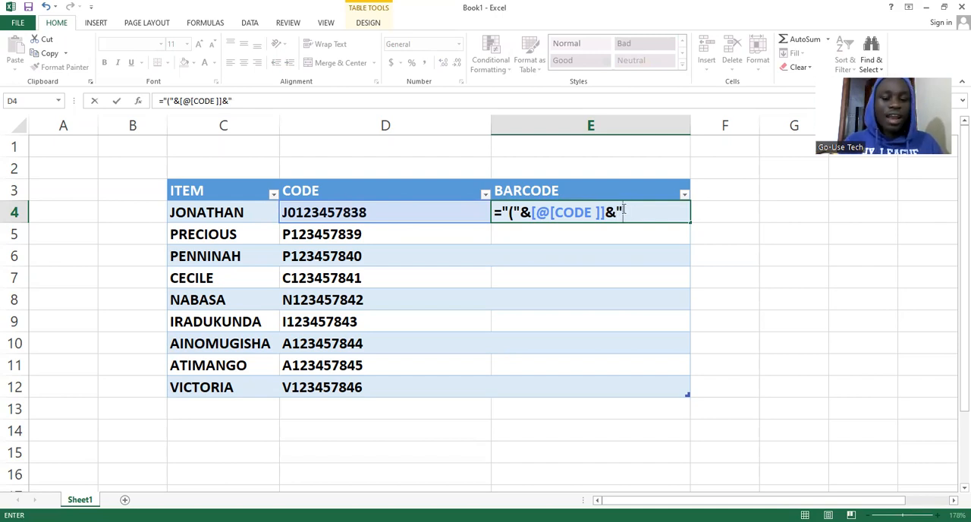
text())
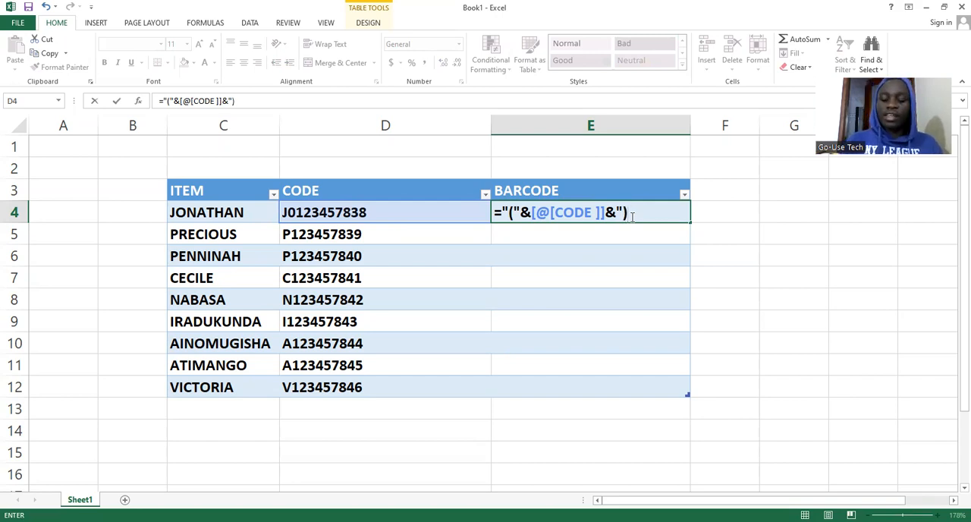
text(")
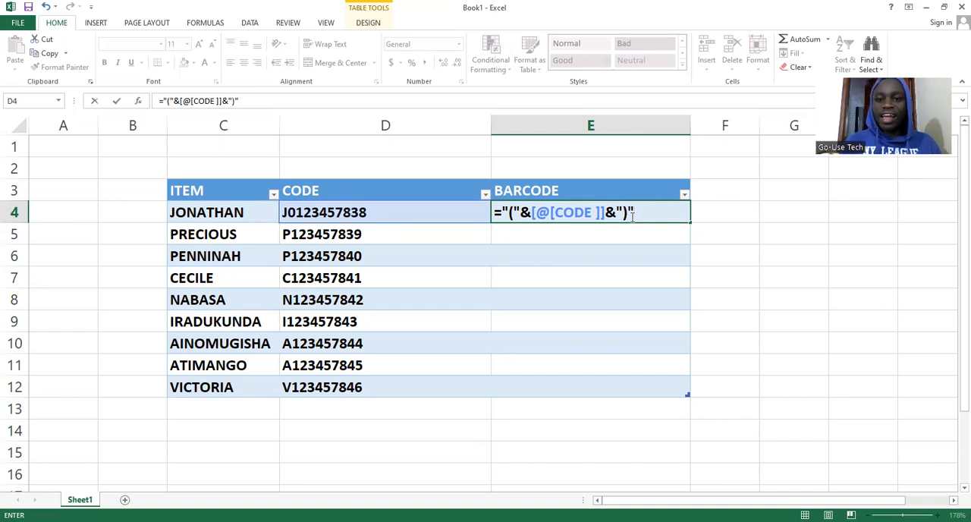
key(Return)
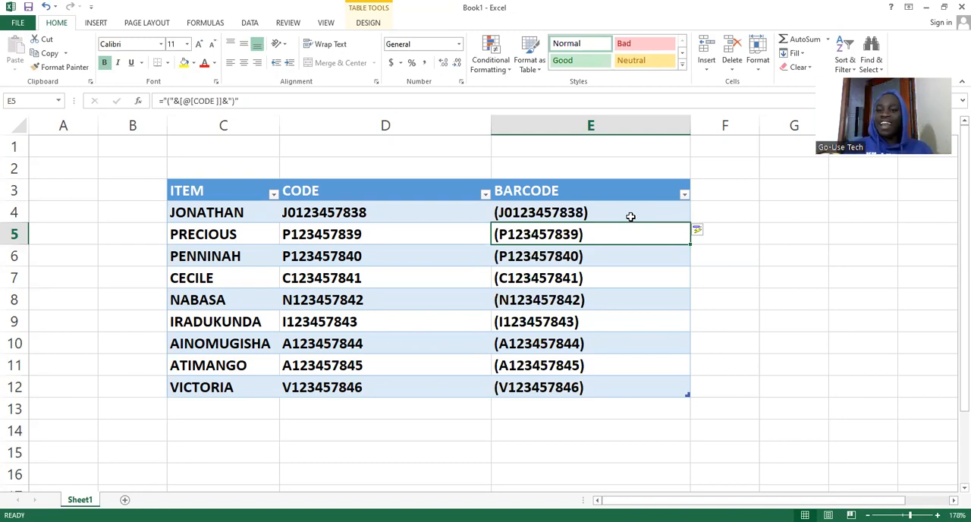
Apply the IDAutomationHC39M Free Version font to the first barcode in cell E4
click(581, 215)
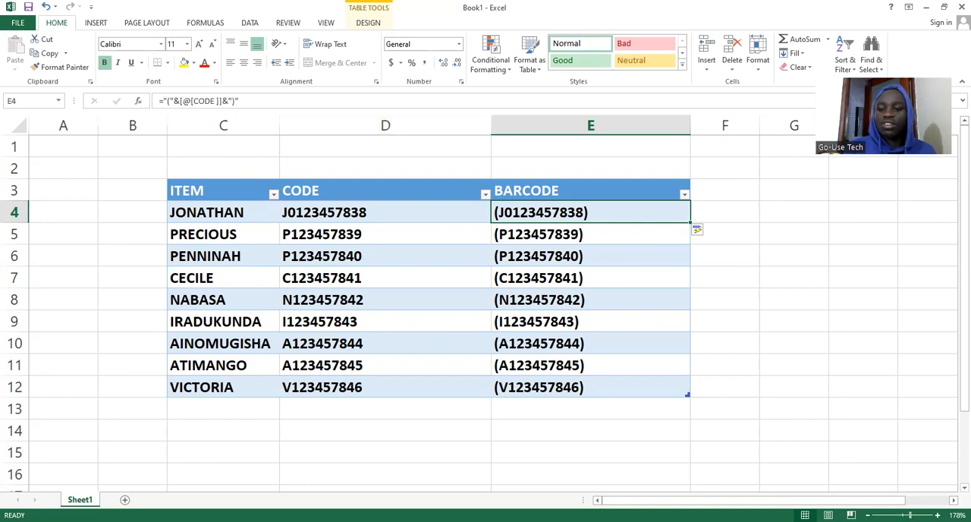
scroll(833, 438, up, 9)
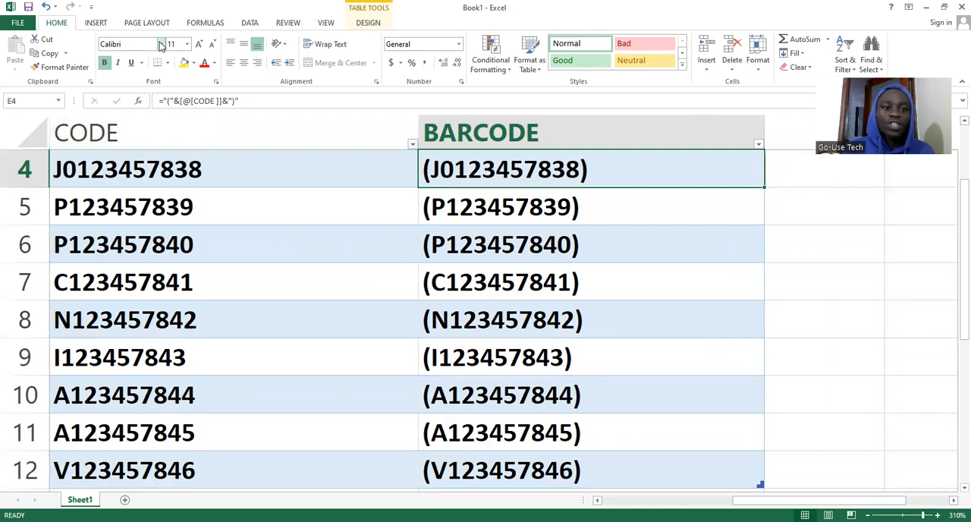
click(161, 45)
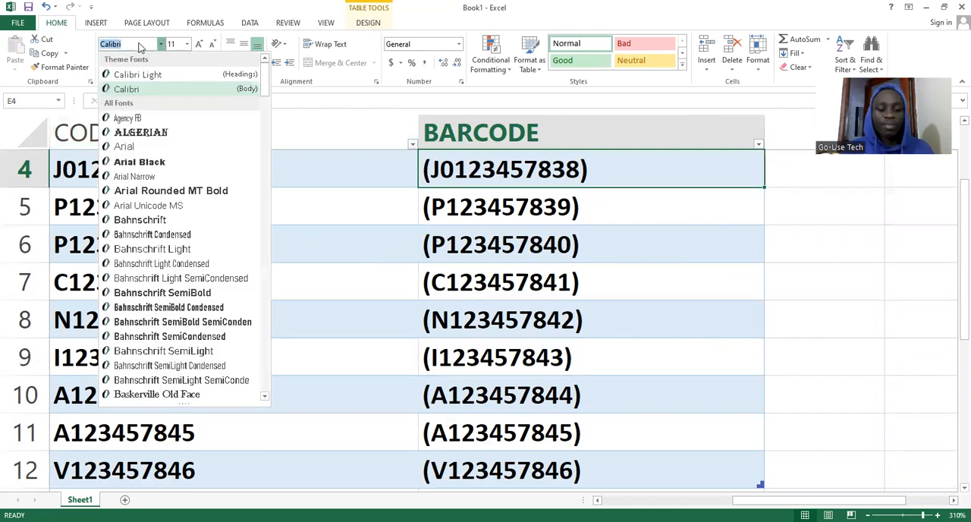
text(IDAutomationHC)
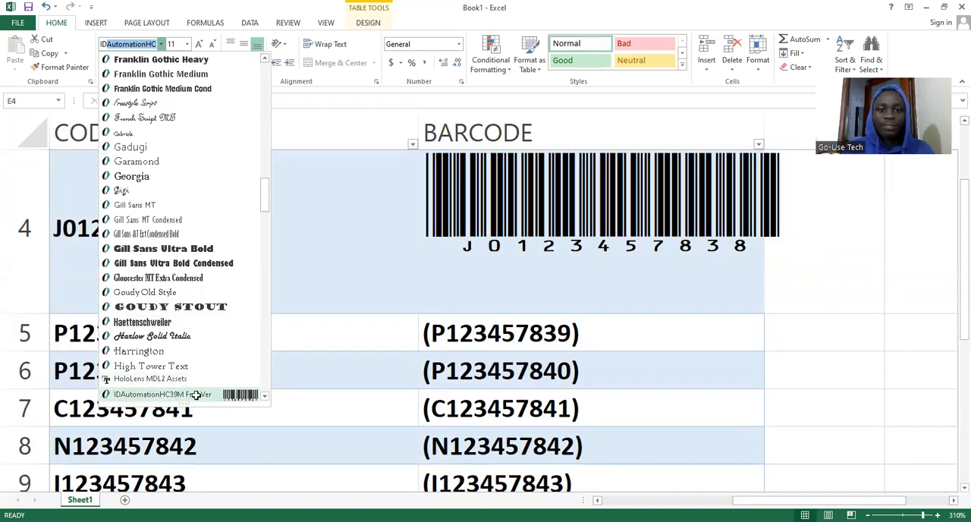
click(195, 396)
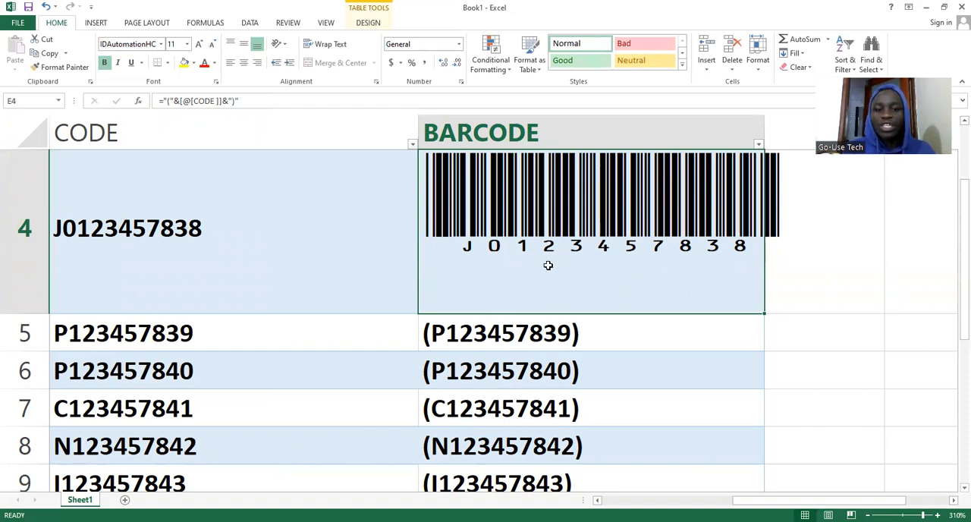
Fill the barcode formula and font from cell E4 down through cell E12
ctrl+scroll(455, 326, down, 10)
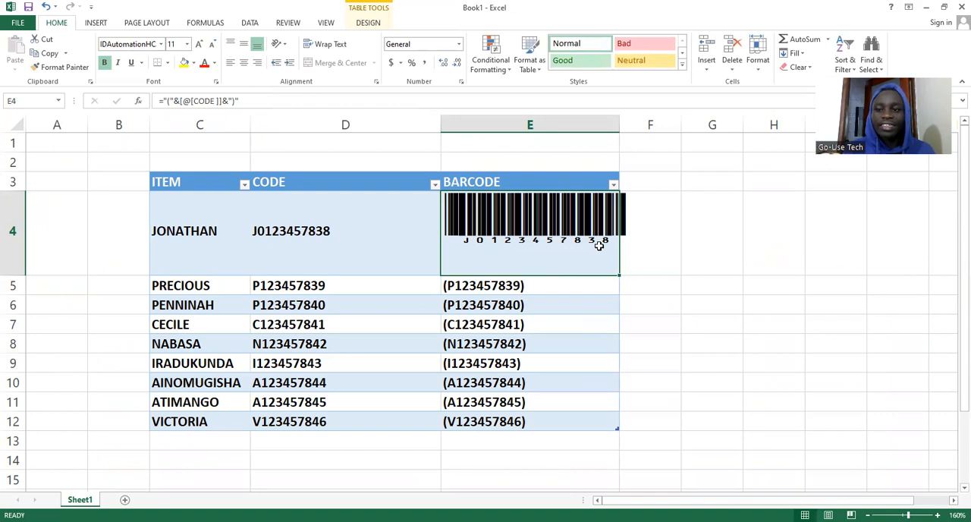
click(317, 229)
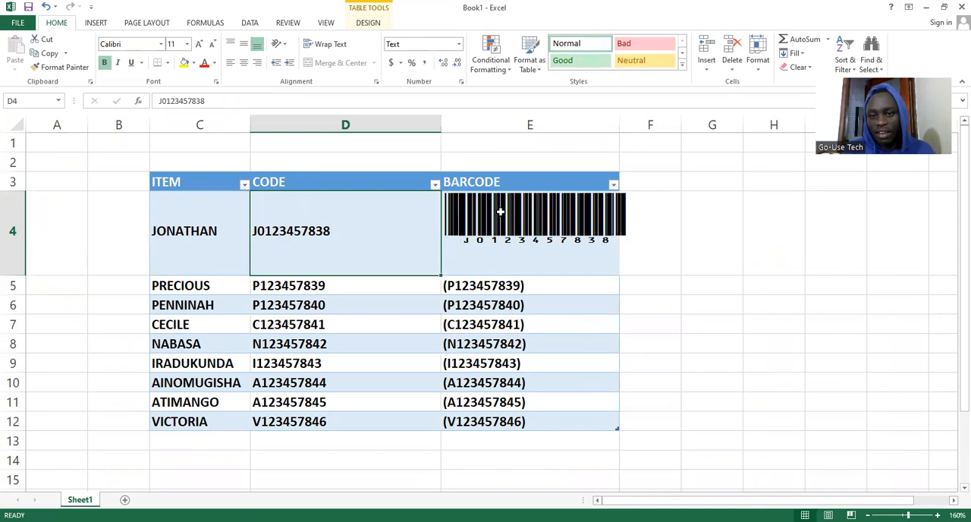
click(609, 242)
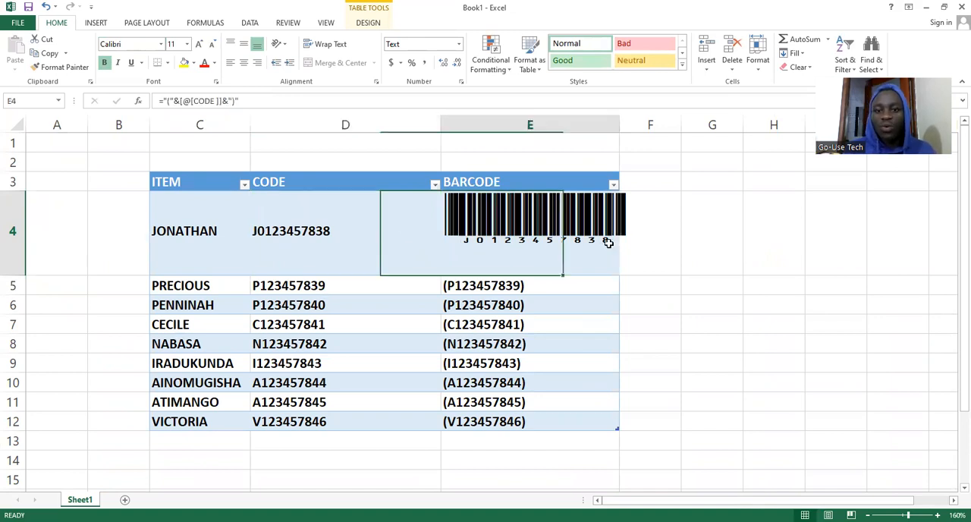
drag(621, 278, 629, 423)
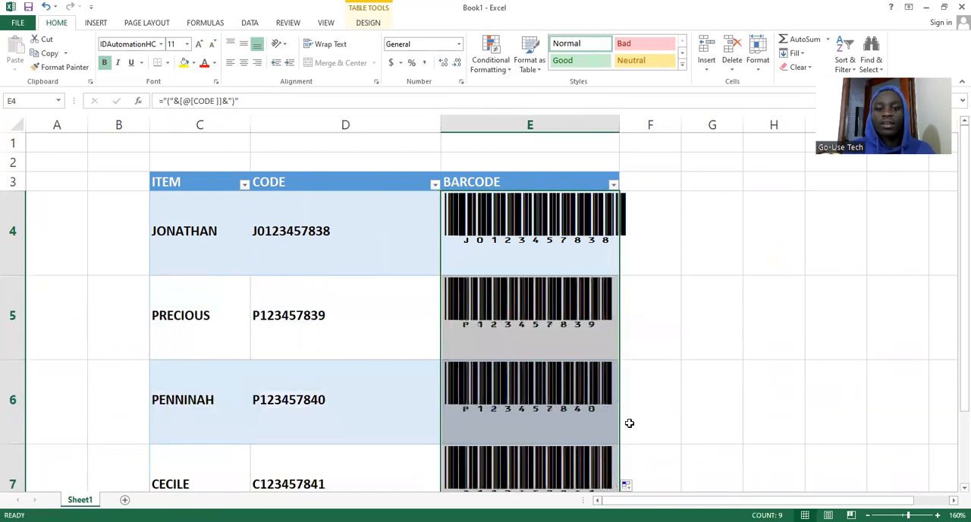
mouse_move(957, 310)
mouse_down()
mouse_move(954, 470)
mouse_move(953, 293)
mouse_up()
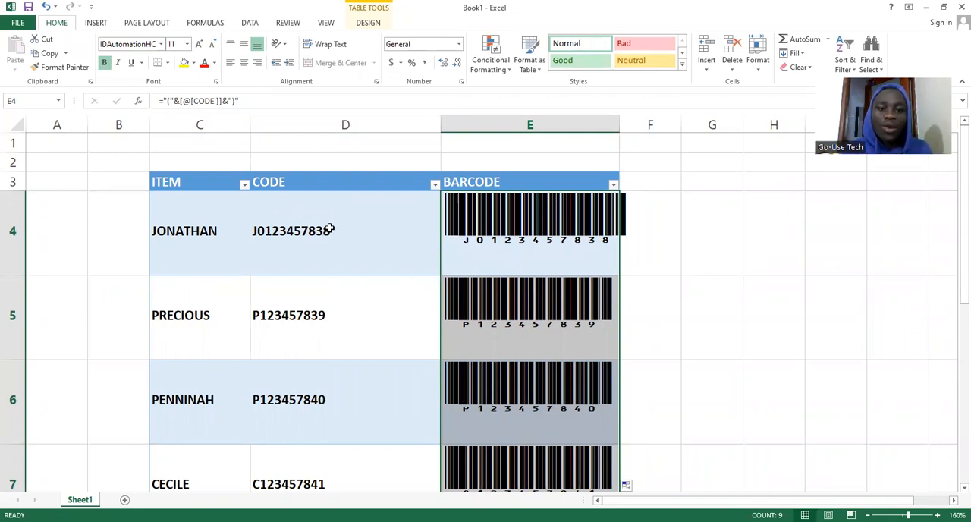
Append the letter N to the end of the code in cell D4
click(302, 231)
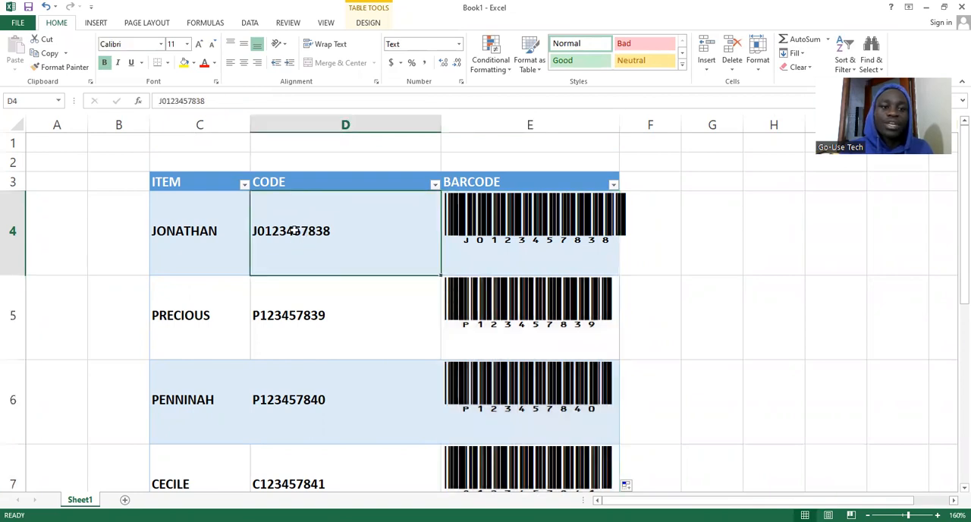
double_click(275, 232)
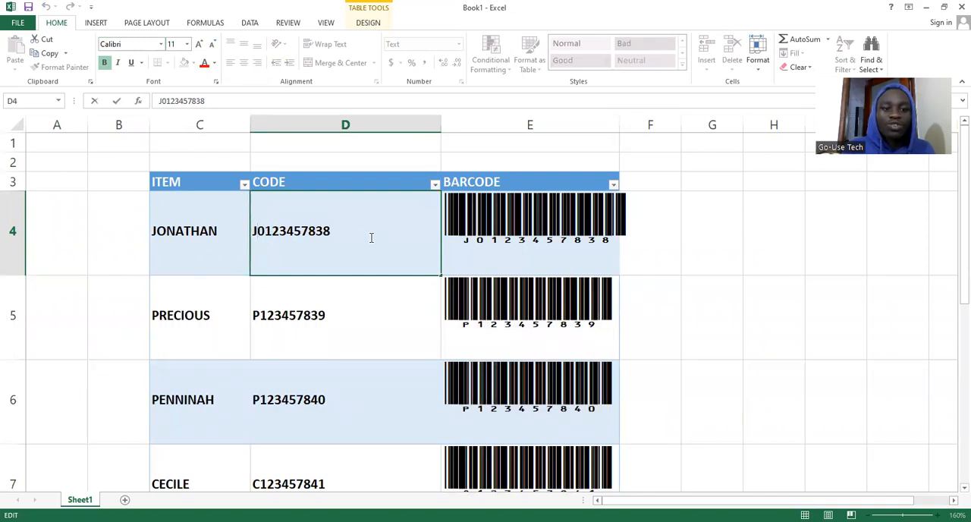
click(338, 234)
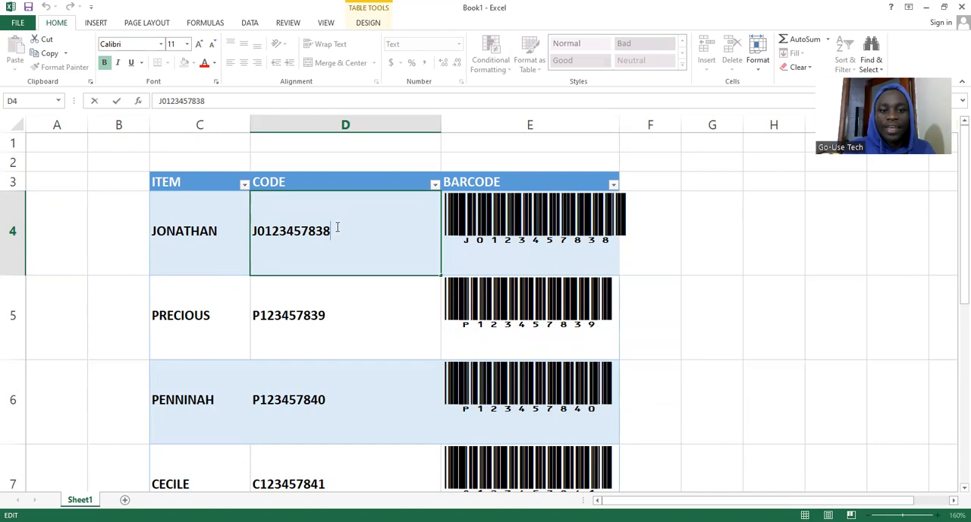
text(N)
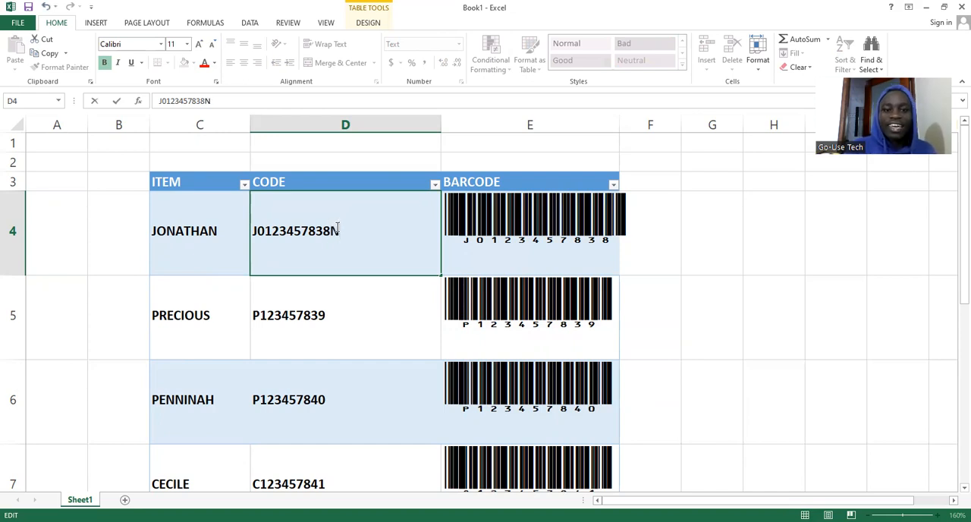
key(Return)
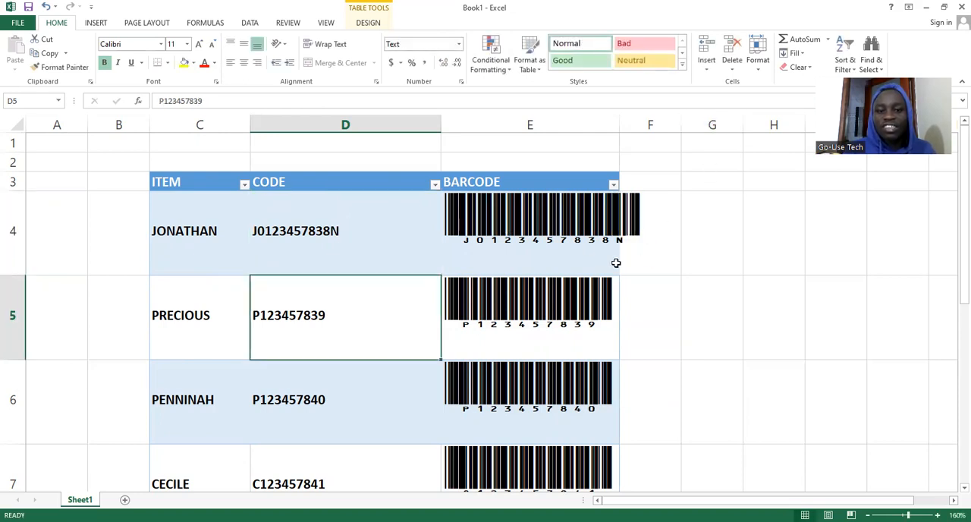
click(618, 232)
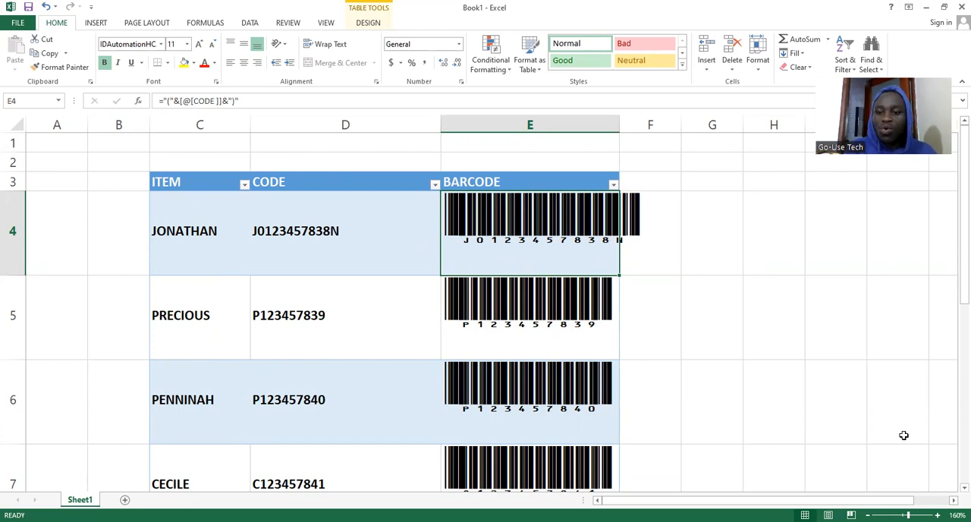
drag(909, 515, 899, 515)
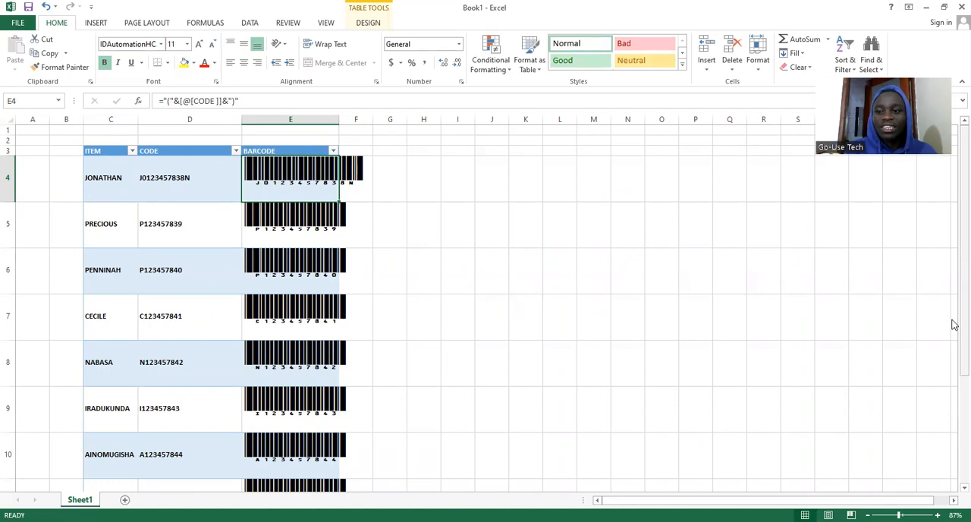
scroll(916, 208, down, 1)
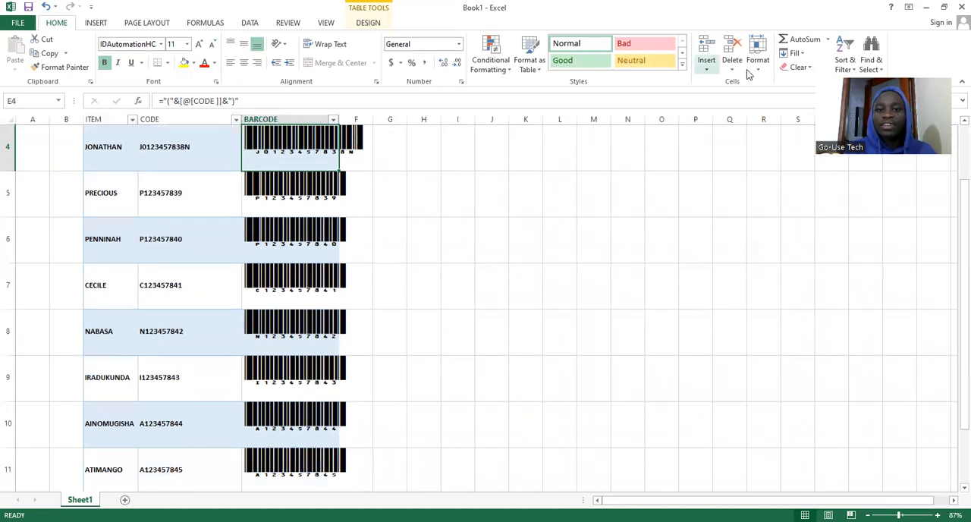